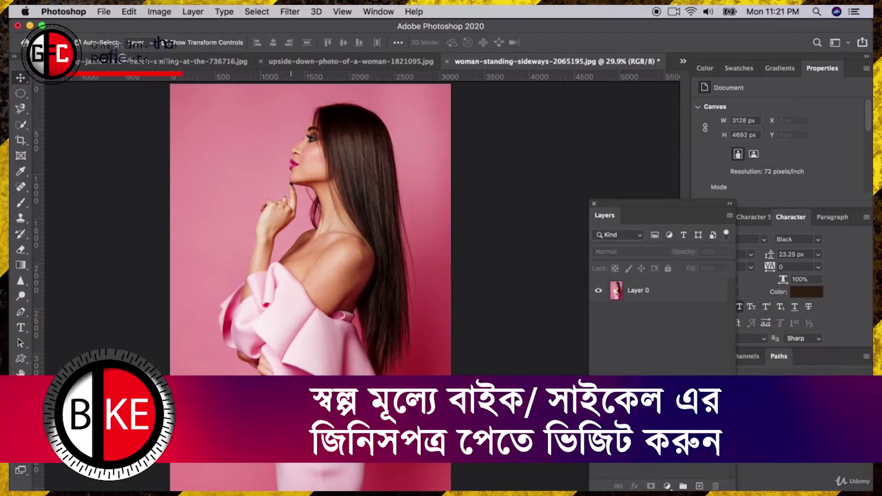
Trace the pink dress from shoulders to skirt with the Magnetic Lasso (L) and close the selection
scroll(223, 338, up, 3)
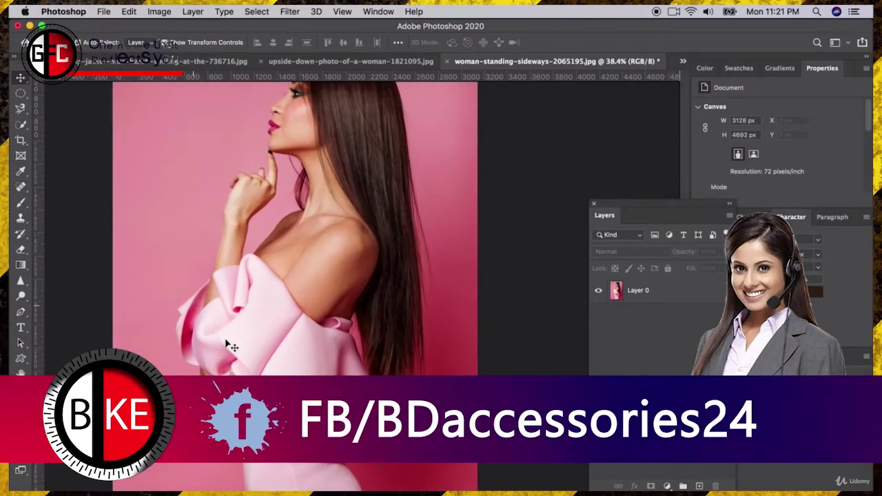
scroll(230, 344, down, 5)
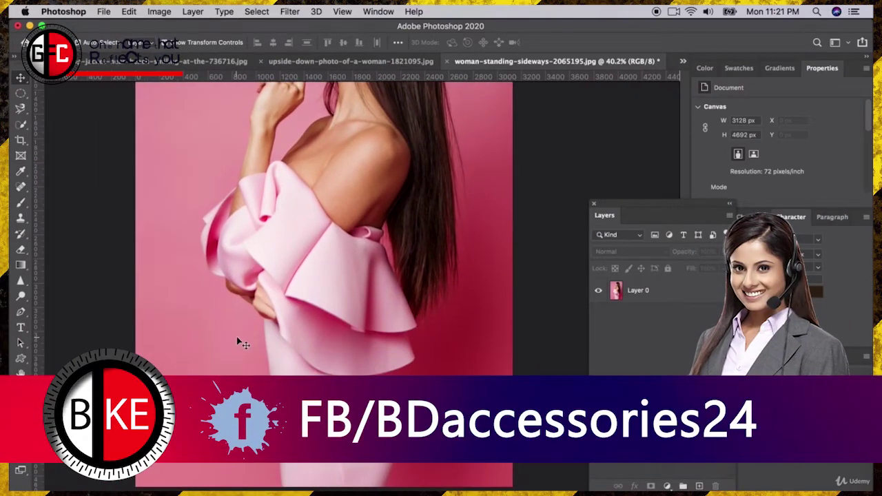
key(l)
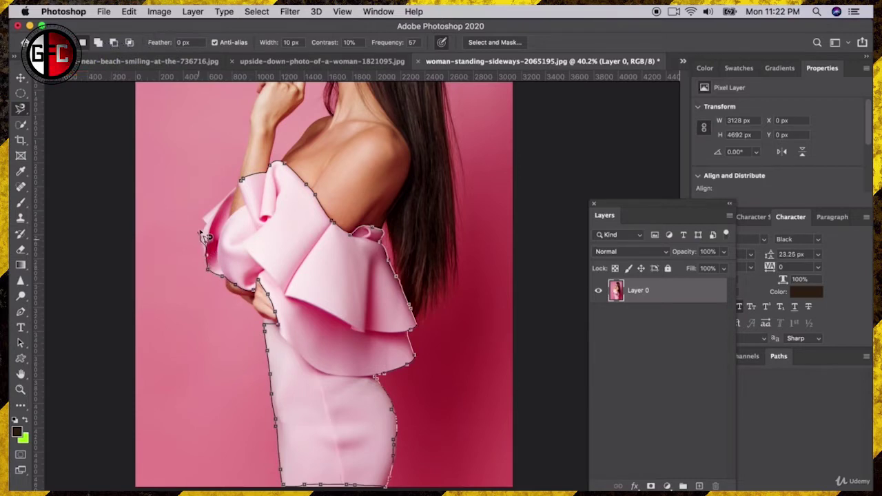
click(245, 188)
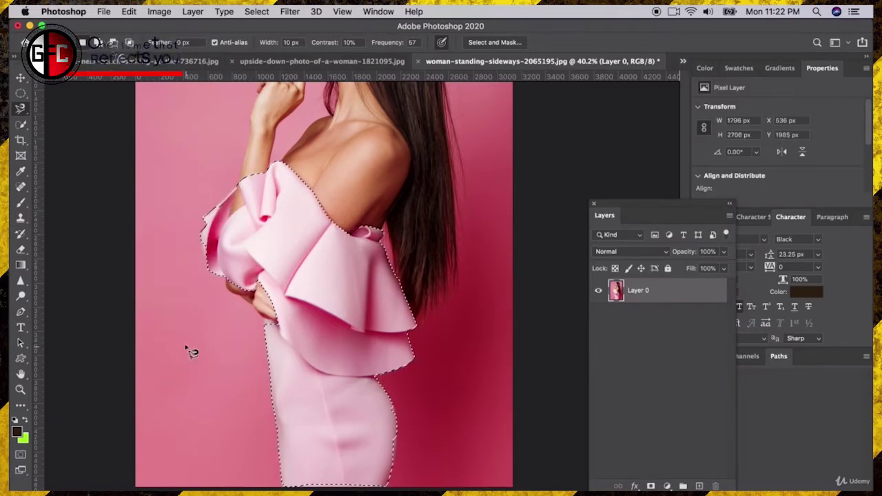
Refine the selection along the collar fold and the chin and hand edges with the Magnetic Lasso
scroll(256, 389, up, 3)
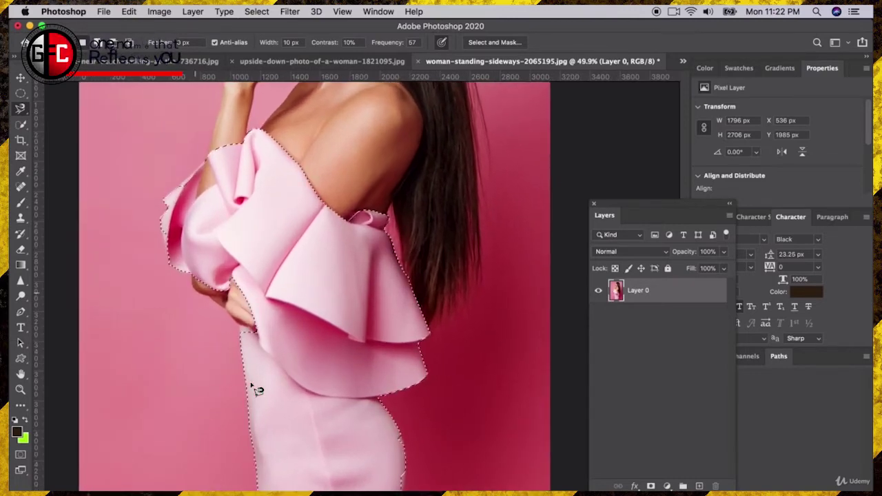
scroll(386, 254, up, 4)
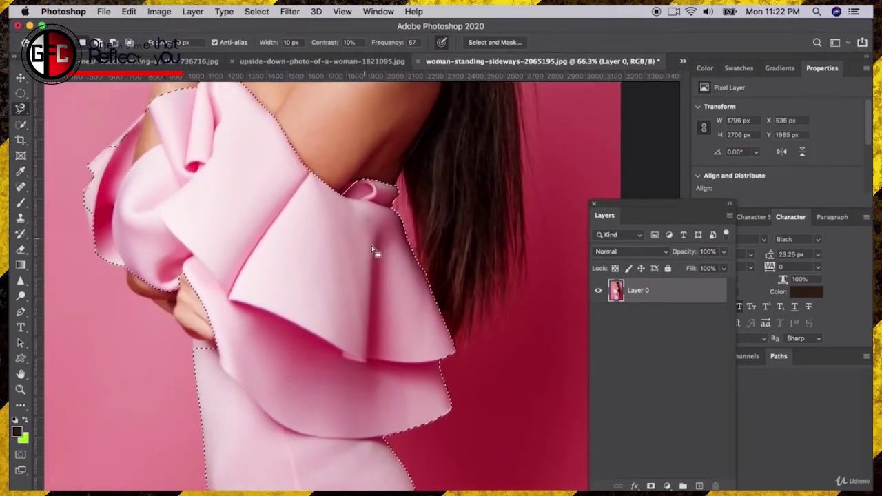
scroll(370, 227, up, 5)
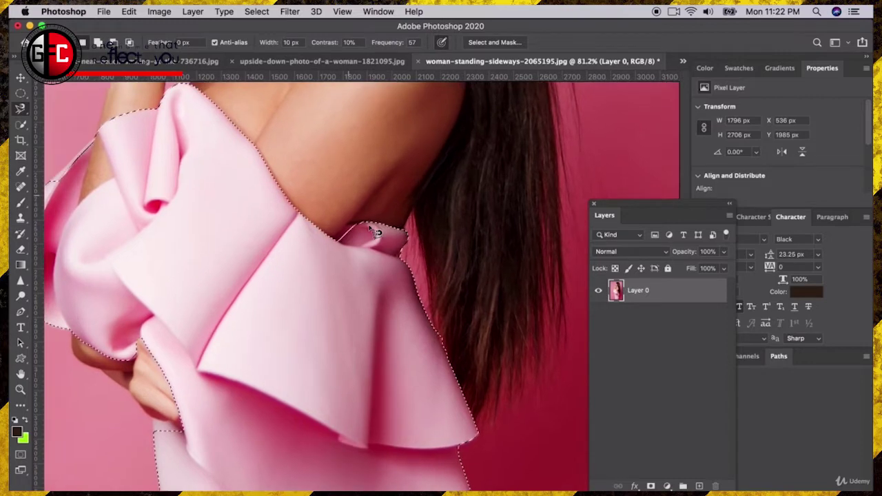
scroll(372, 231, up, 2)
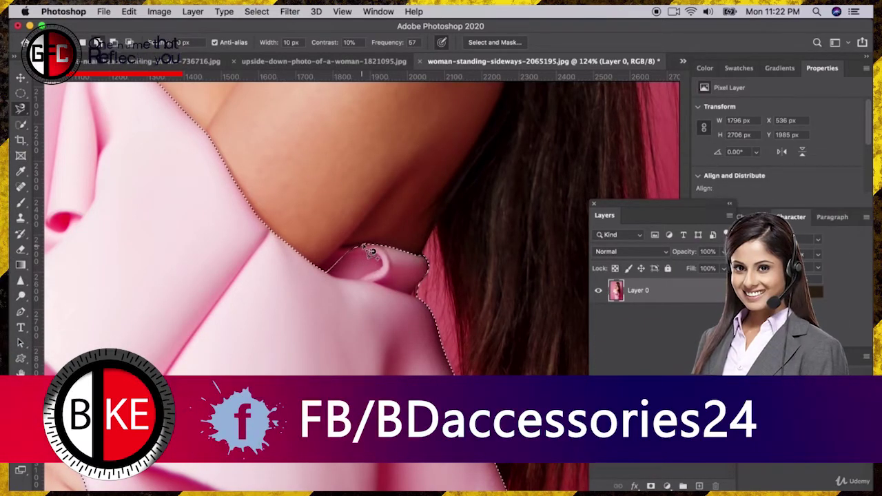
click(362, 244)
click(336, 246)
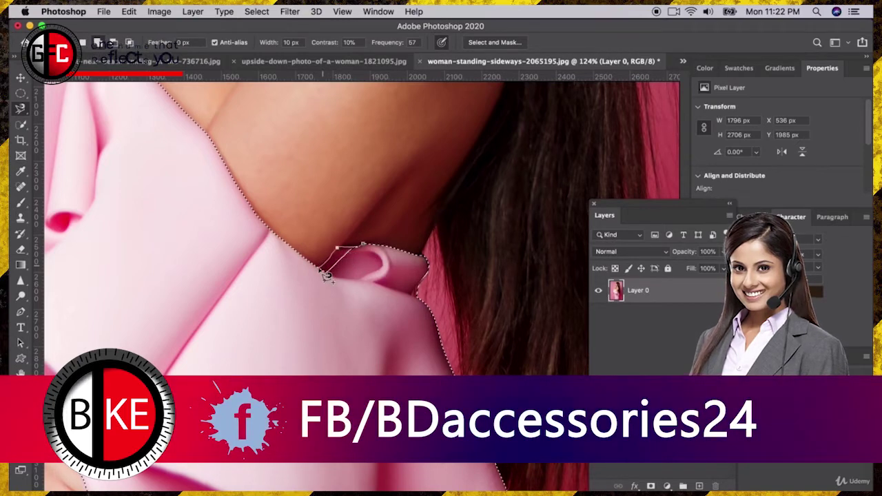
click(324, 277)
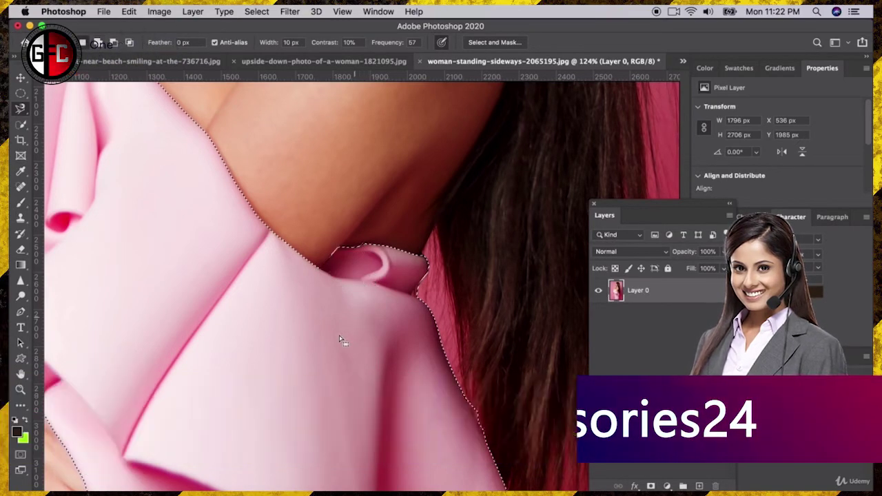
scroll(338, 341, down, 10)
scroll(339, 341, left, 5)
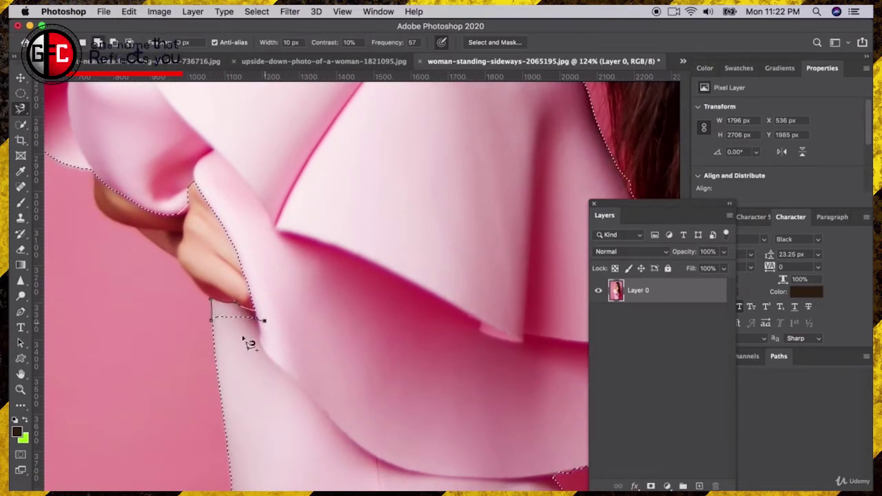
scroll(228, 331, up, 5)
scroll(227, 330, left, 8)
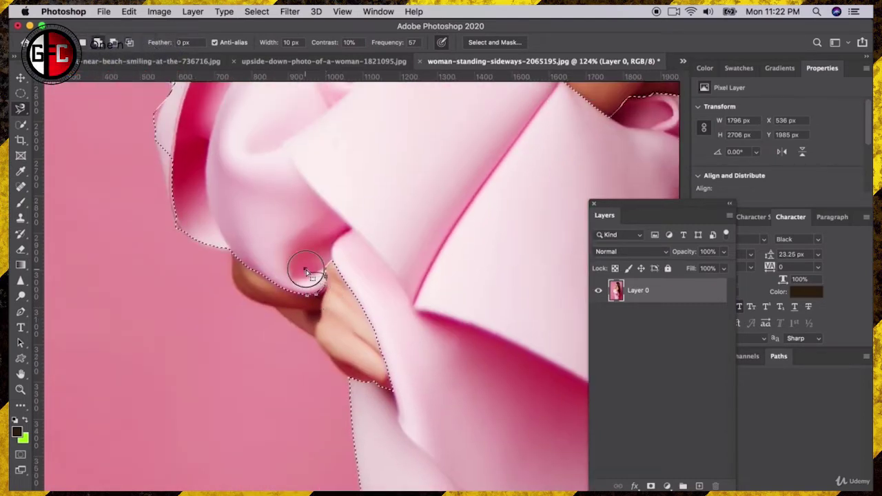
click(316, 296)
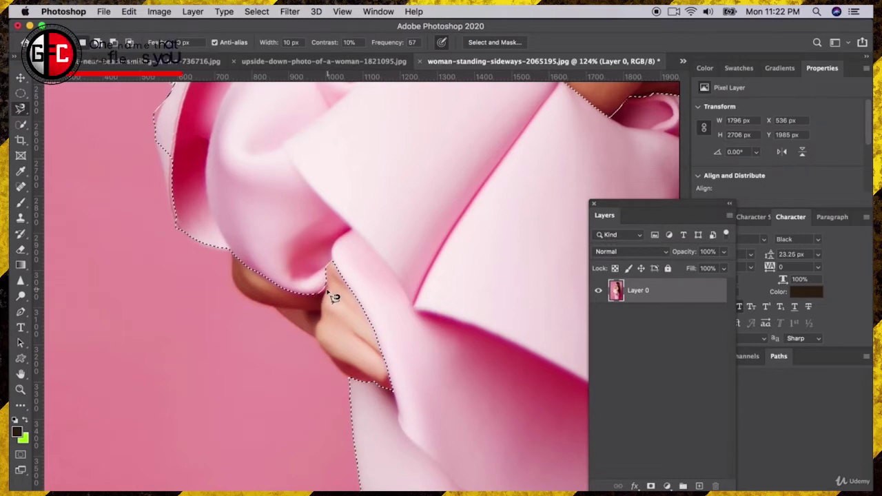
Tidy the chin edge with a straight-sided Polygonal Lasso outline, leaving the skin outside
scroll(333, 296, up, 5)
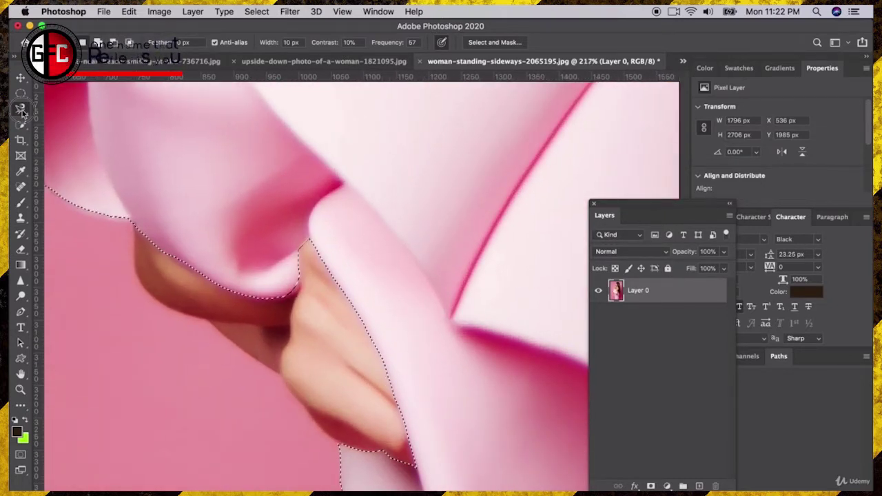
drag(21, 110, 62, 117)
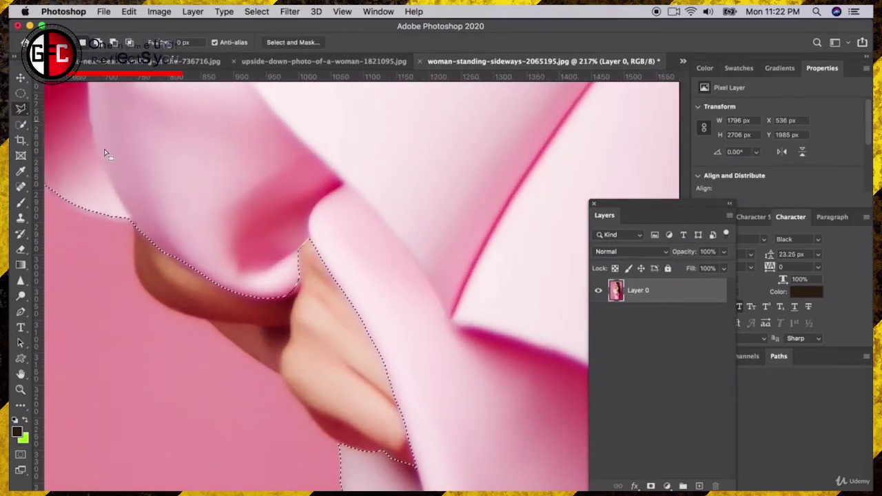
click(283, 301)
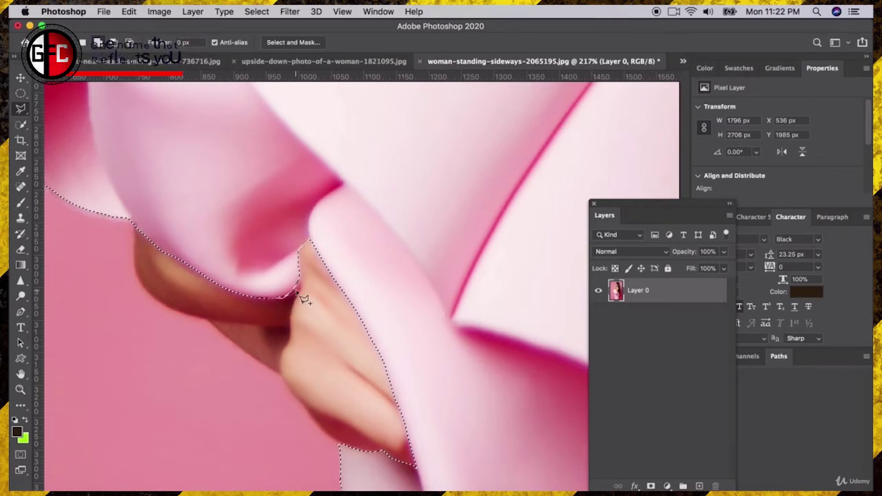
double_click(300, 267)
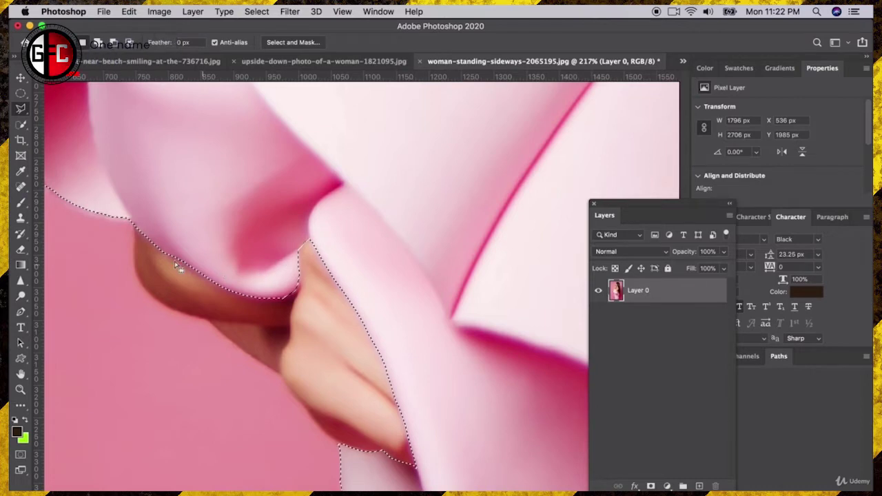
scroll(173, 258, left, 5)
scroll(172, 259, up, 3)
scroll(173, 267, up, 3)
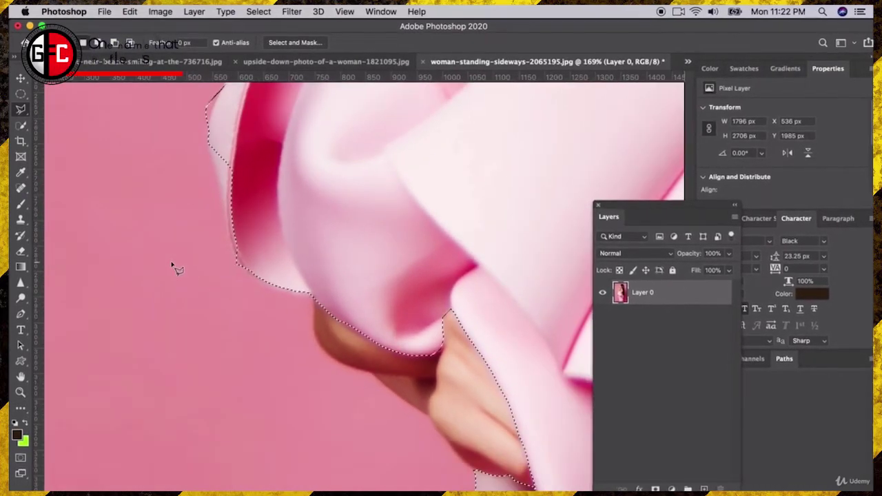
scroll(173, 268, down, 2)
scroll(186, 267, up, 2)
scroll(186, 267, left, 2)
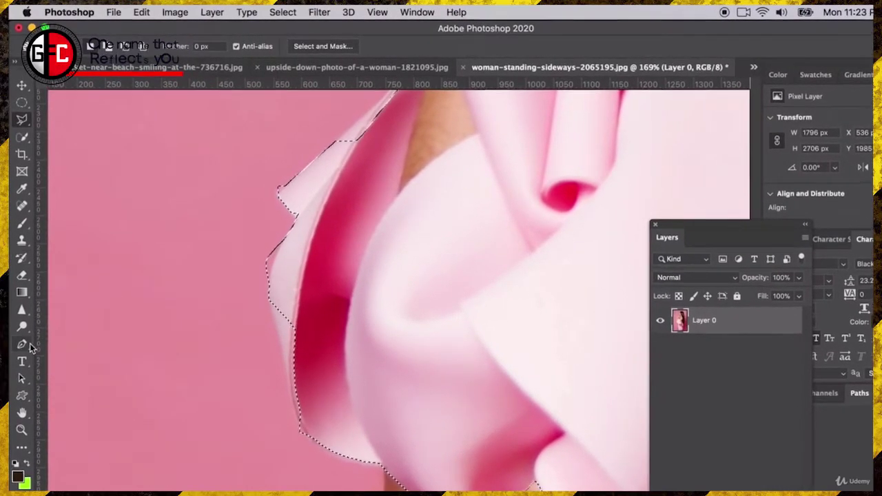
Draw a curved Pen path along the left ruffle edge and add it to the selection with zero feather
click(22, 339)
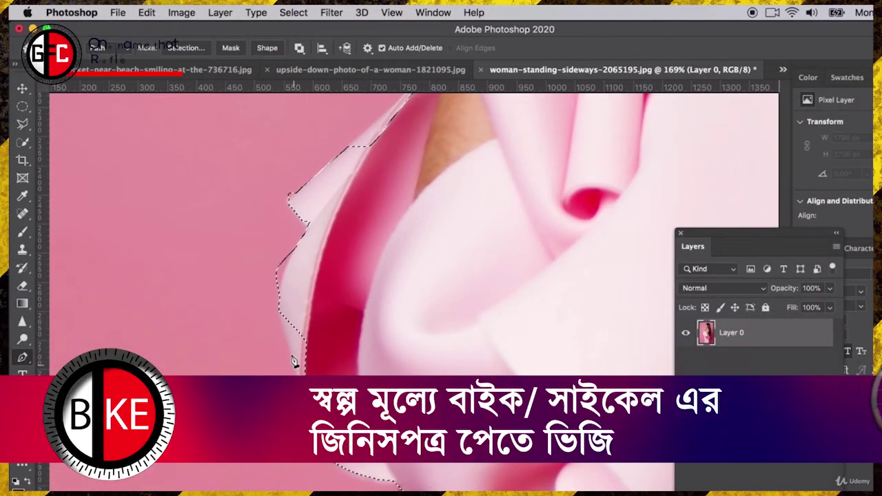
click(286, 335)
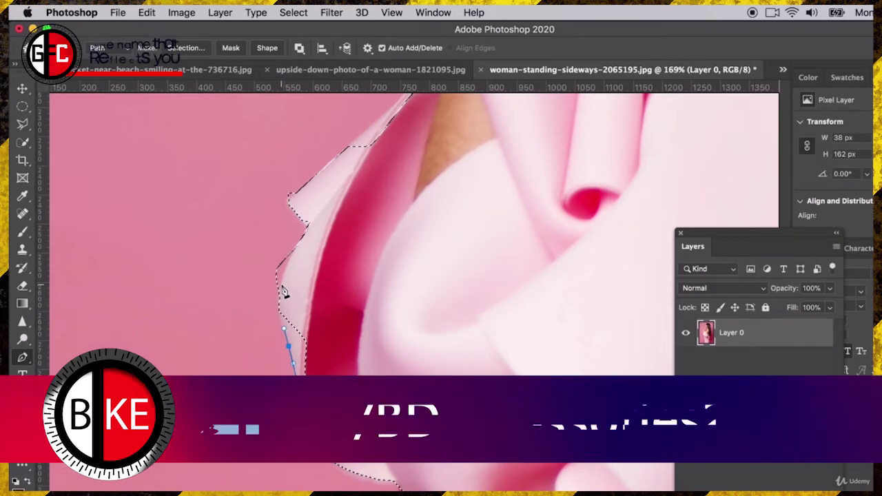
drag(280, 284, 292, 252)
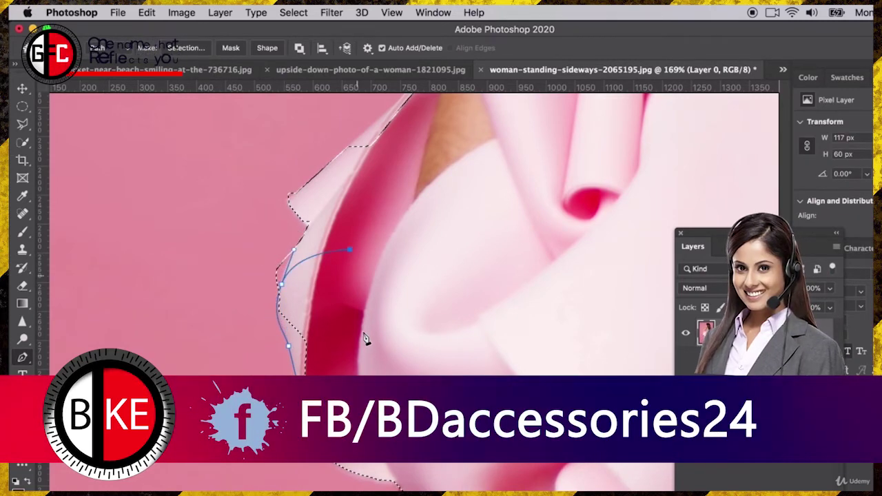
drag(363, 331, 349, 250)
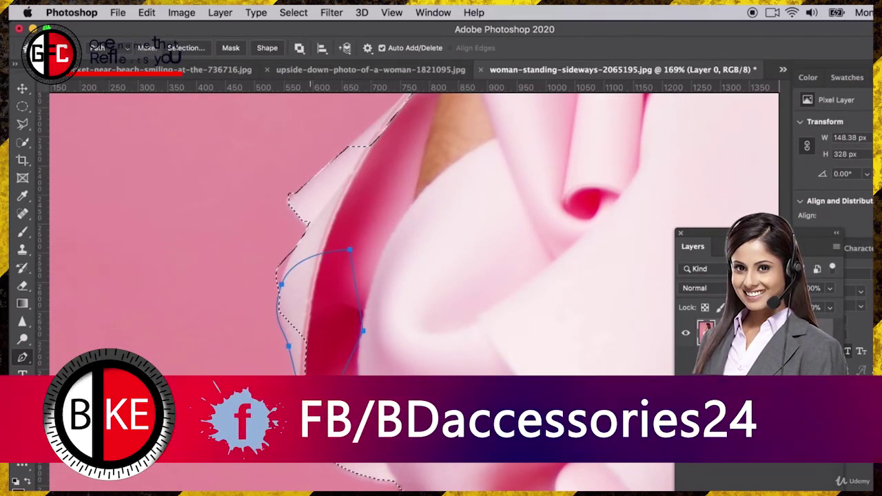
right_click(296, 344)
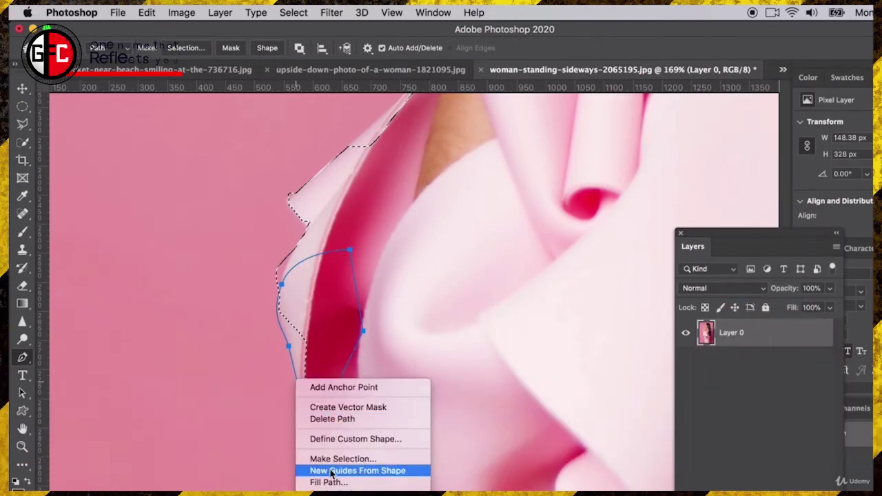
key(Escape)
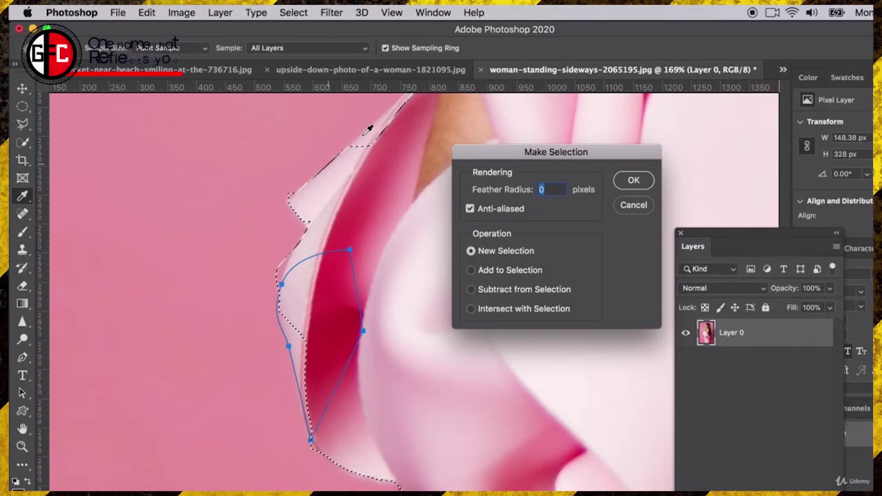
click(471, 270)
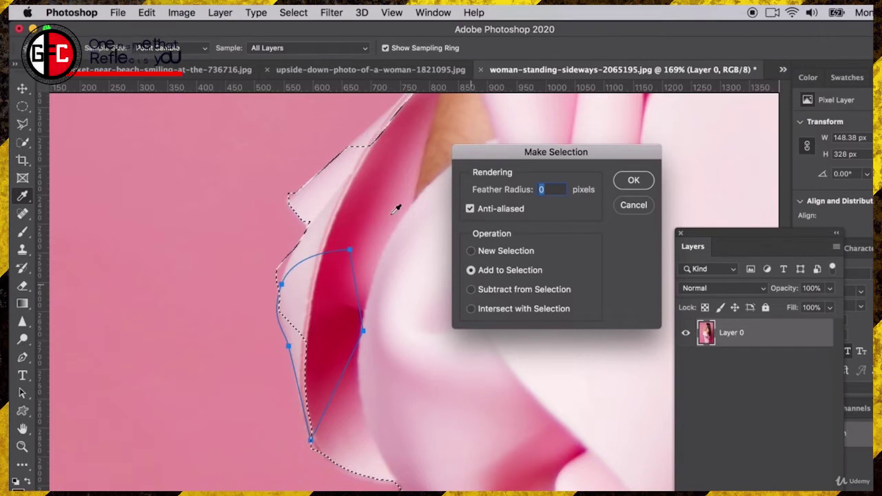
click(633, 180)
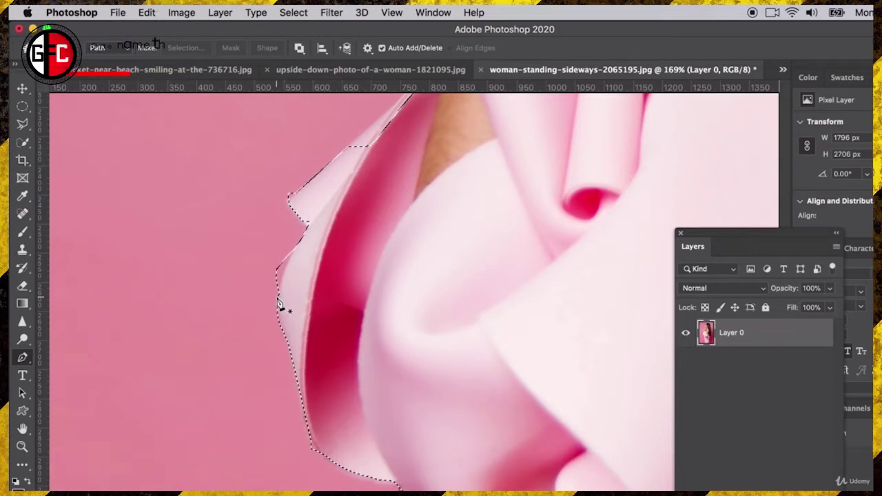
Trace a closed pen path around the backdrop patch beside the left ruffle and subtract it from the selection
click(276, 297)
click(298, 244)
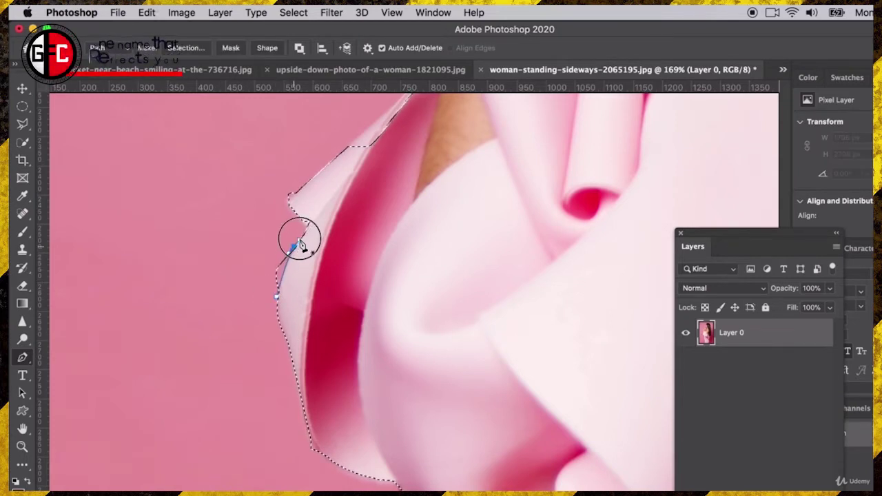
click(253, 236)
click(246, 270)
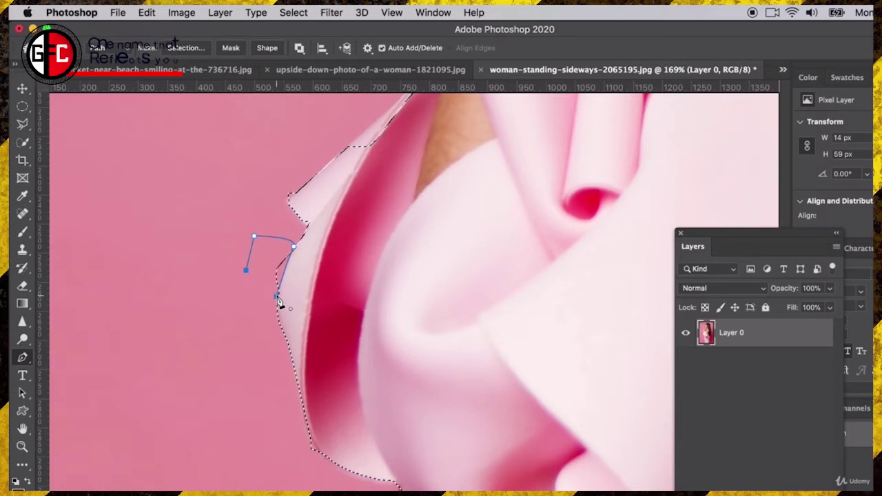
click(276, 297)
right_click(282, 274)
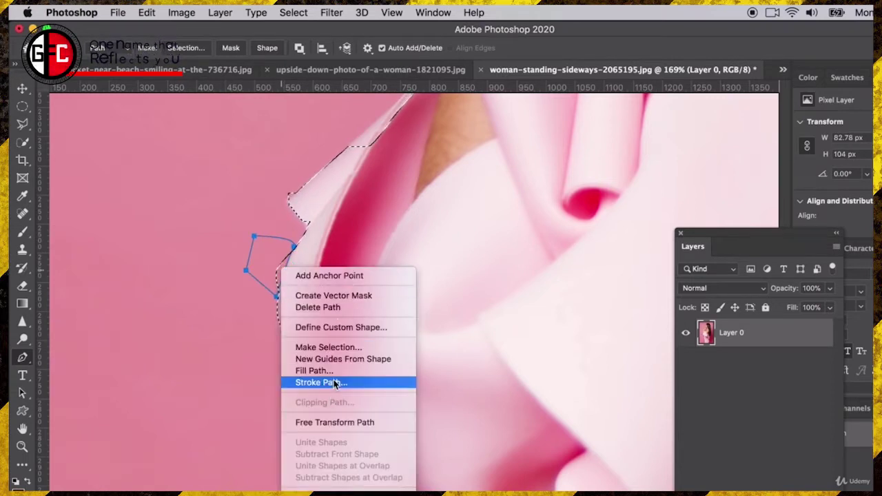
click(328, 346)
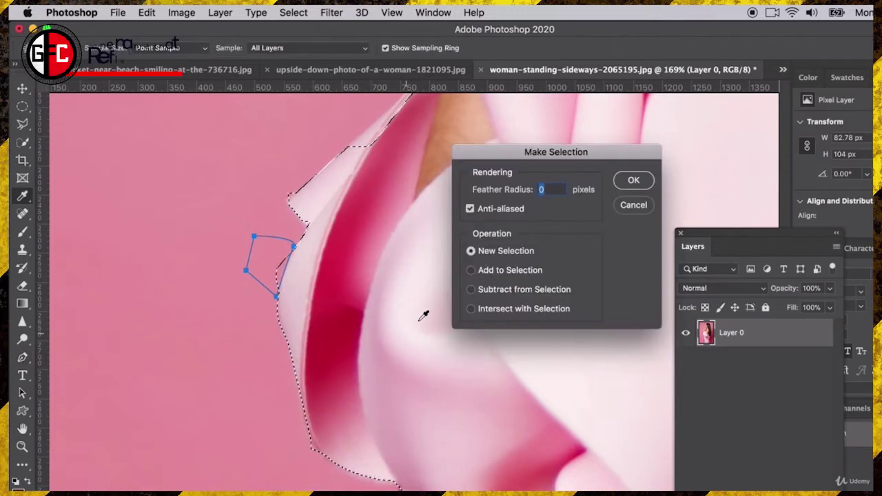
click(470, 289)
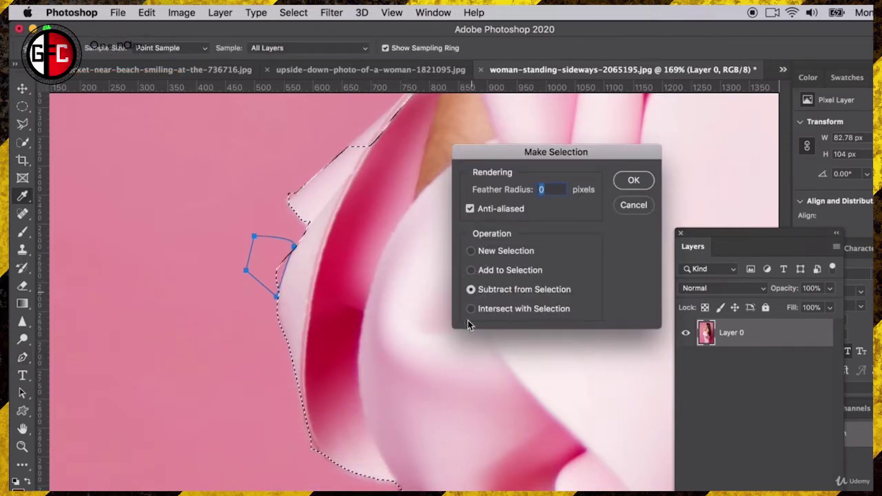
click(633, 181)
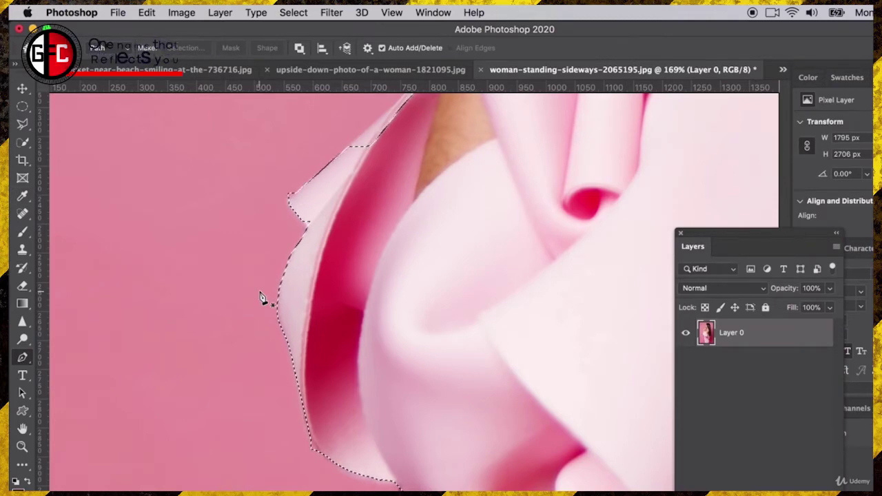
Trace a closed pen path along the upper left ruffle edge up toward the arm
scroll(340, 248, up, 3)
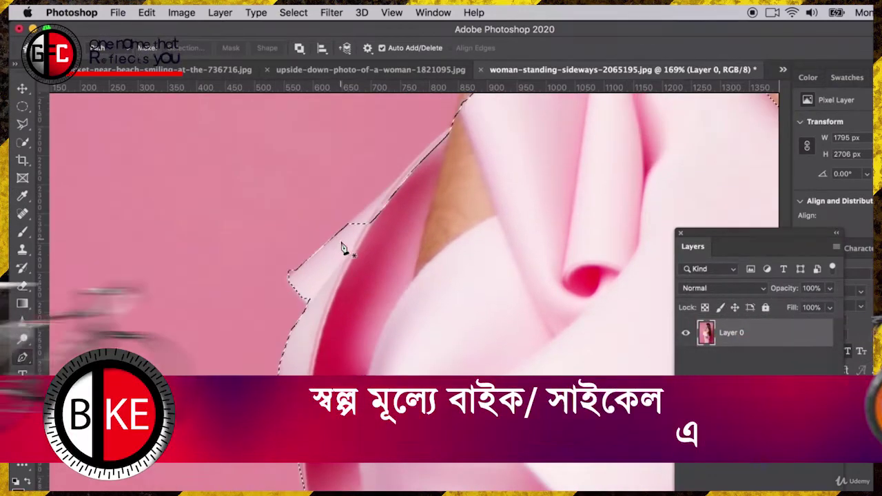
click(307, 303)
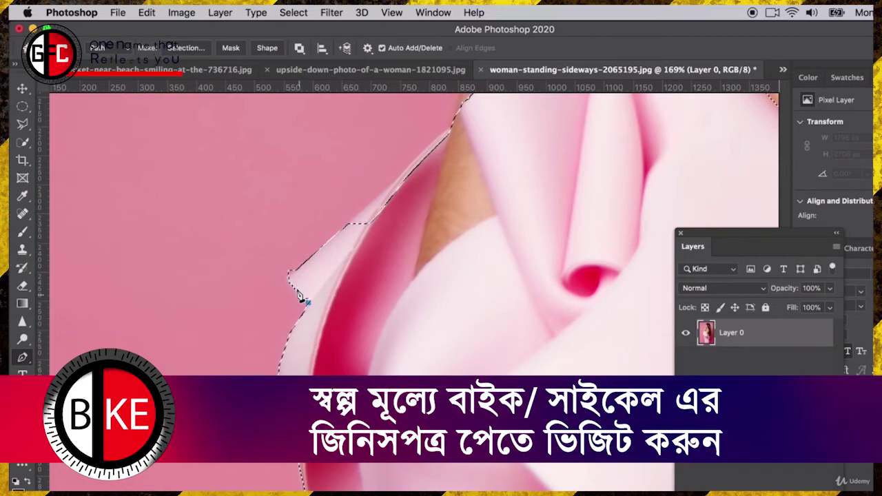
click(287, 279)
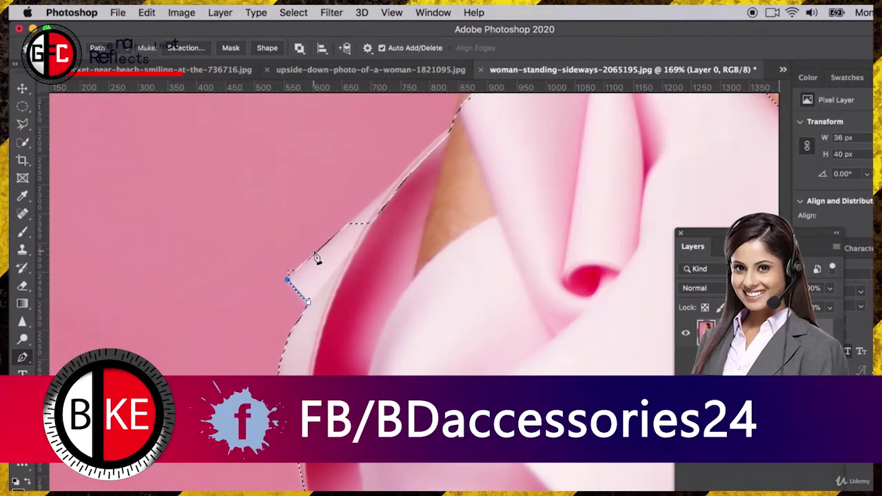
click(348, 222)
click(402, 174)
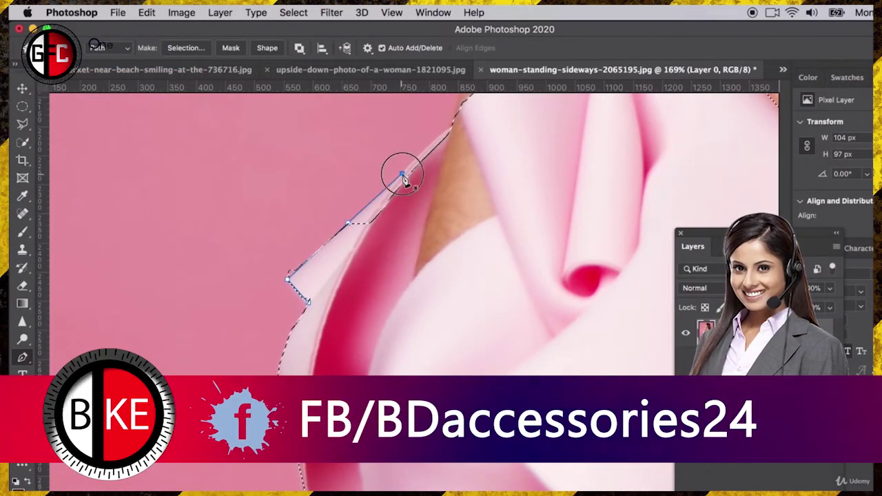
drag(455, 123, 471, 115)
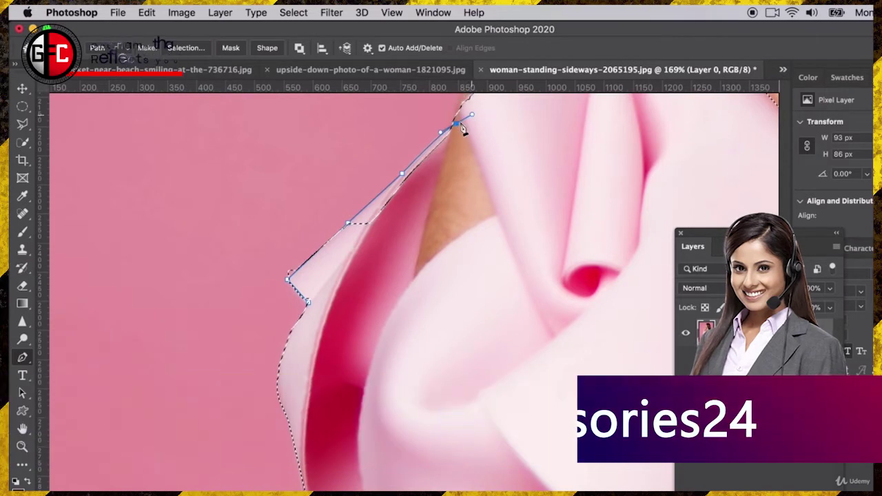
click(443, 227)
click(310, 306)
Convert the ruffle path into a selection and add it to the dress selection
right_click(310, 306)
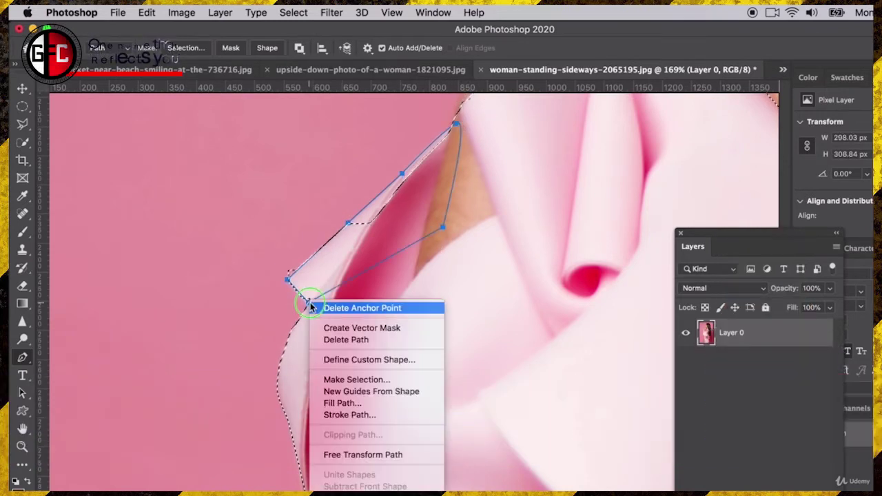
click(353, 380)
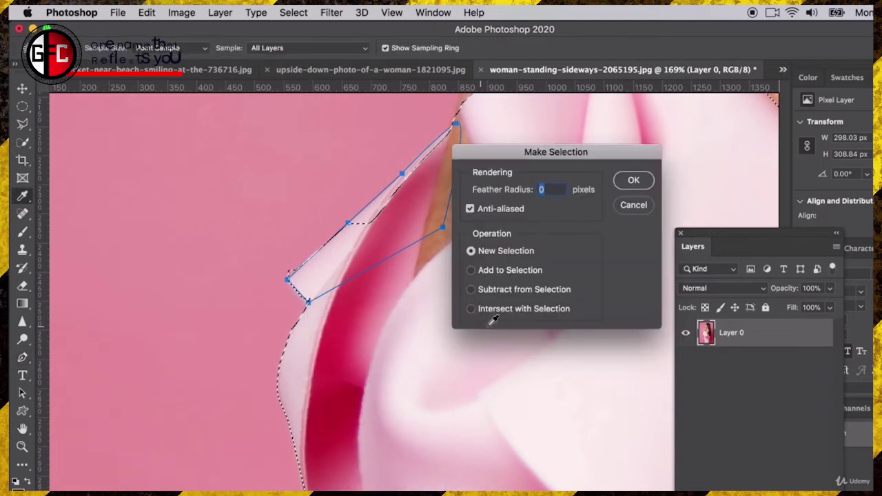
click(471, 271)
click(633, 181)
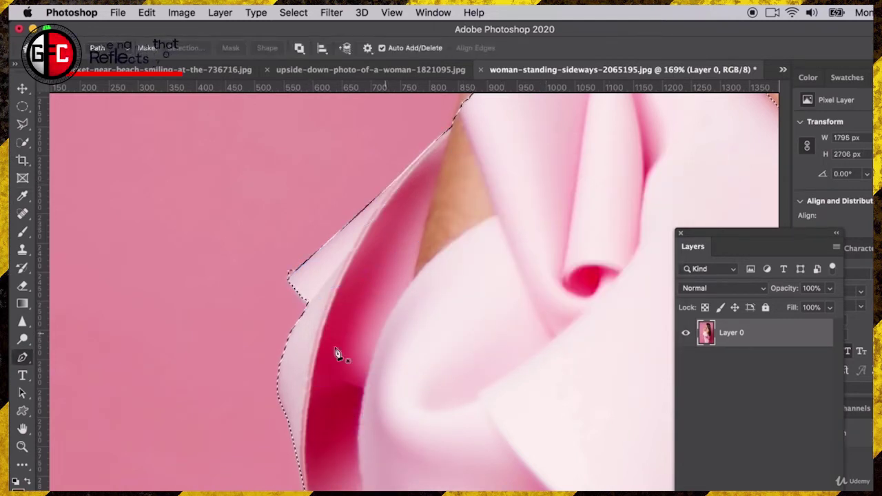
drag(22, 124, 81, 147)
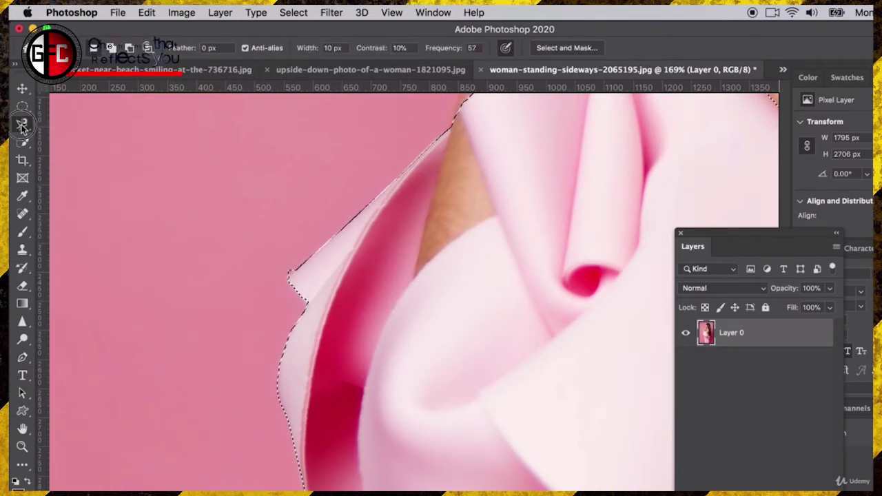
drag(21, 123, 72, 134)
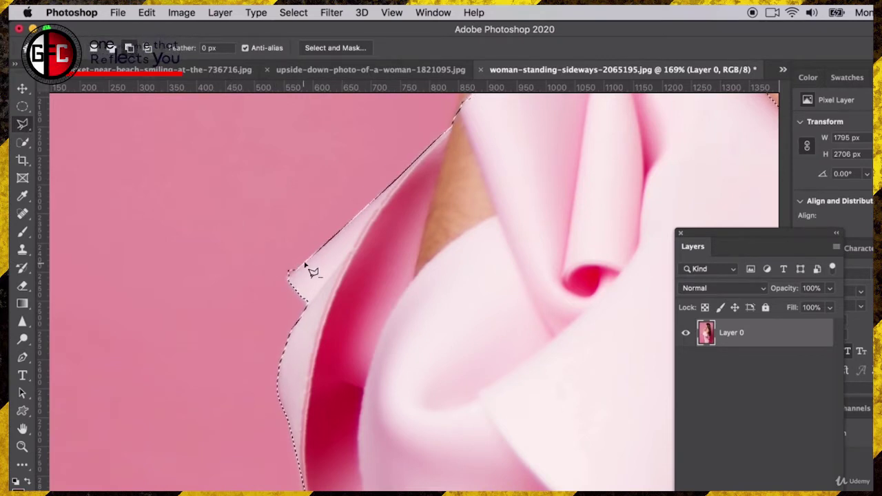
click(277, 286)
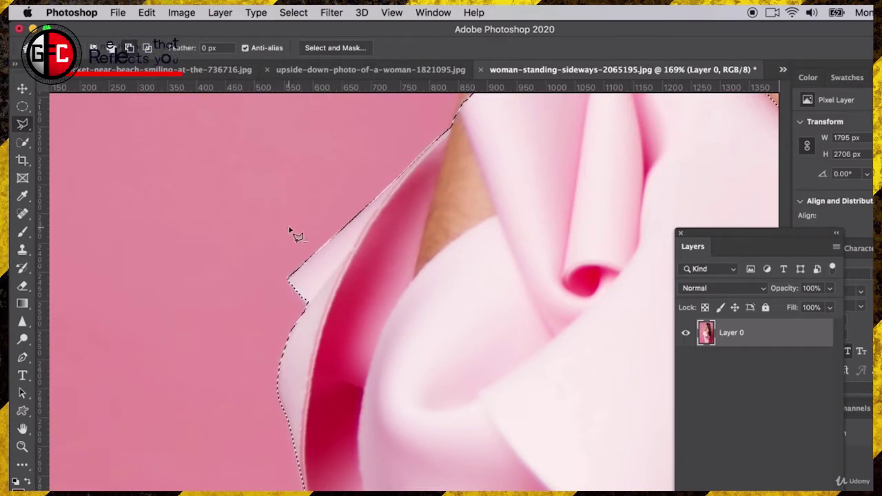
scroll(413, 223, up, 5)
scroll(413, 222, right, 5)
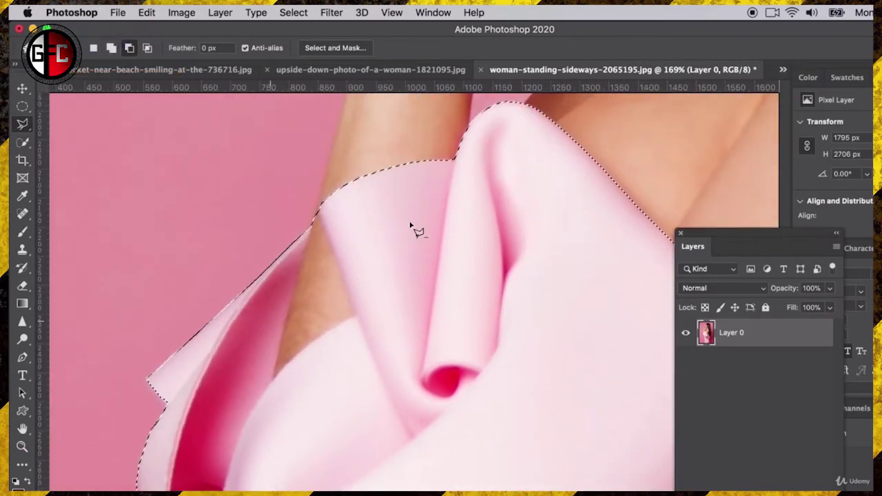
click(300, 235)
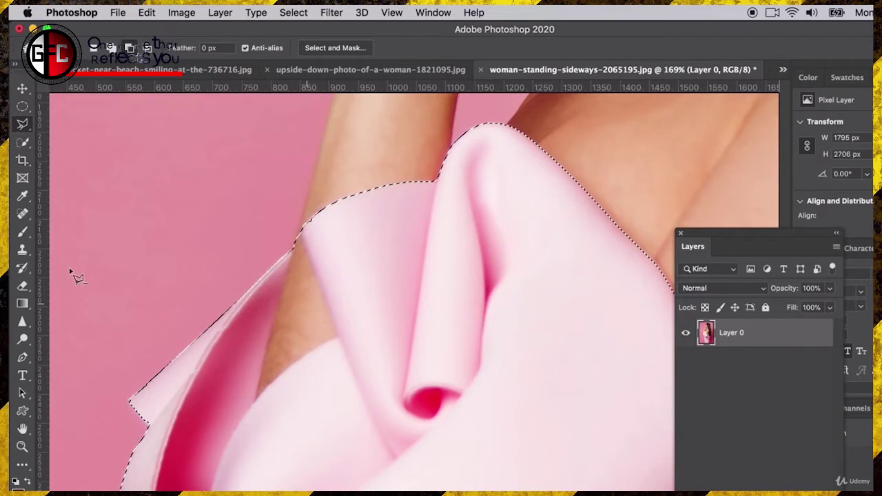
Draw a triangular pen path over the bare arm showing inside the left fold
click(22, 357)
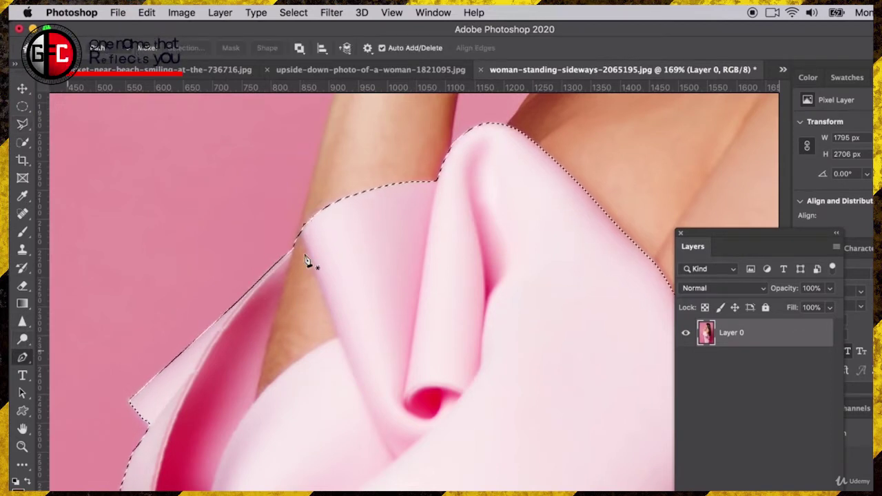
click(300, 231)
click(338, 336)
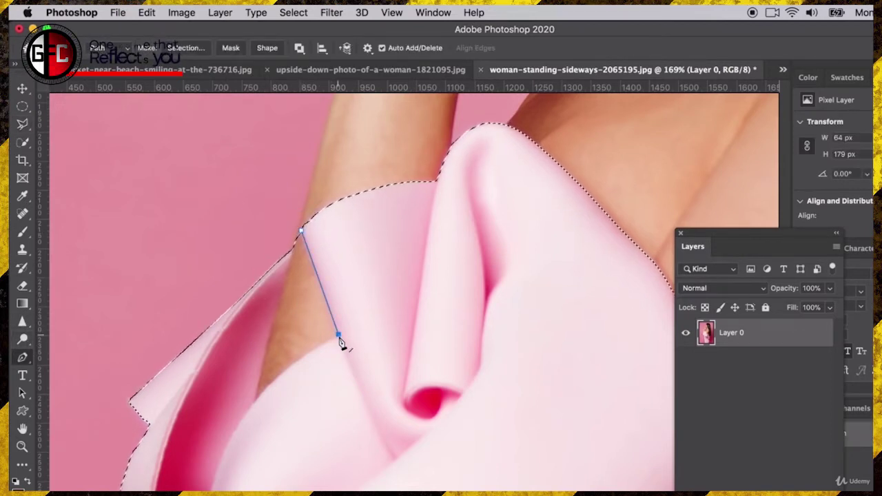
drag(255, 399, 234, 435)
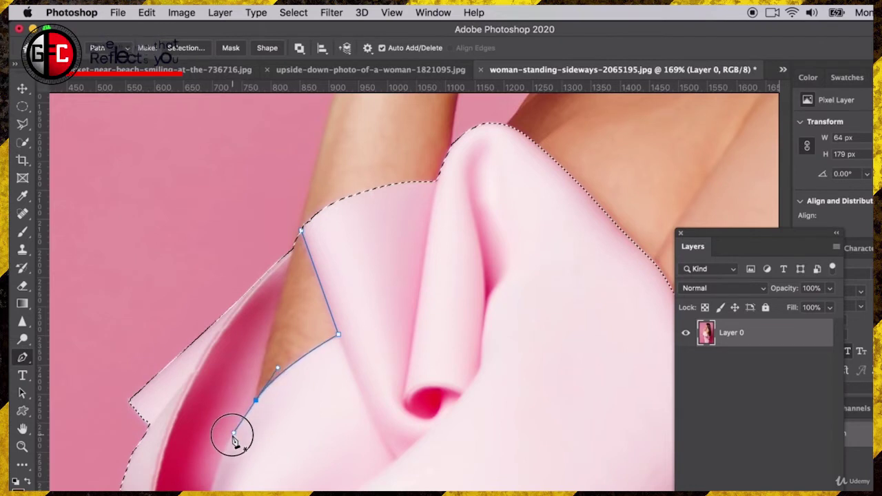
click(294, 248)
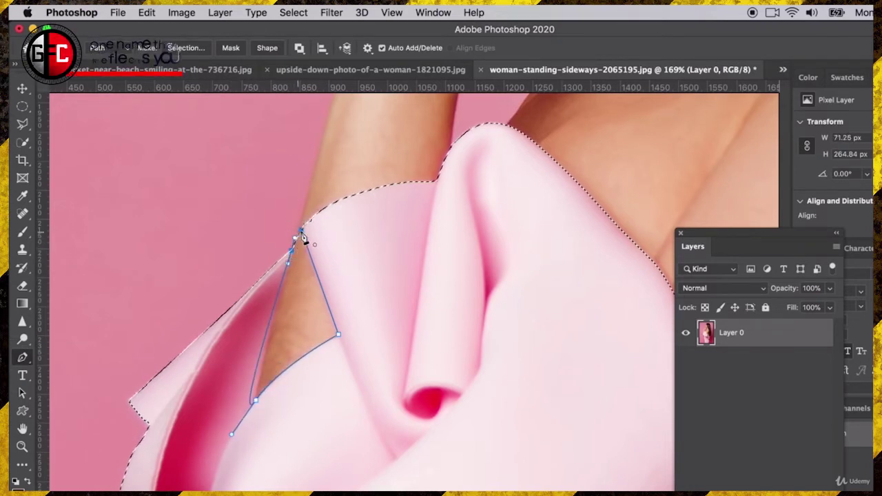
key(ctrl+d)
drag(25, 363, 78, 396)
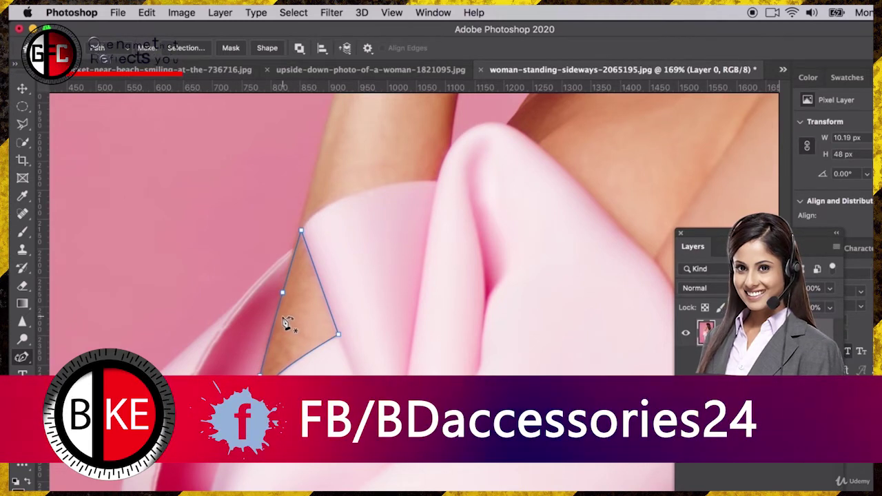
Convert the triangle path into a selection and subtract it from the dress selection
right_click(295, 261)
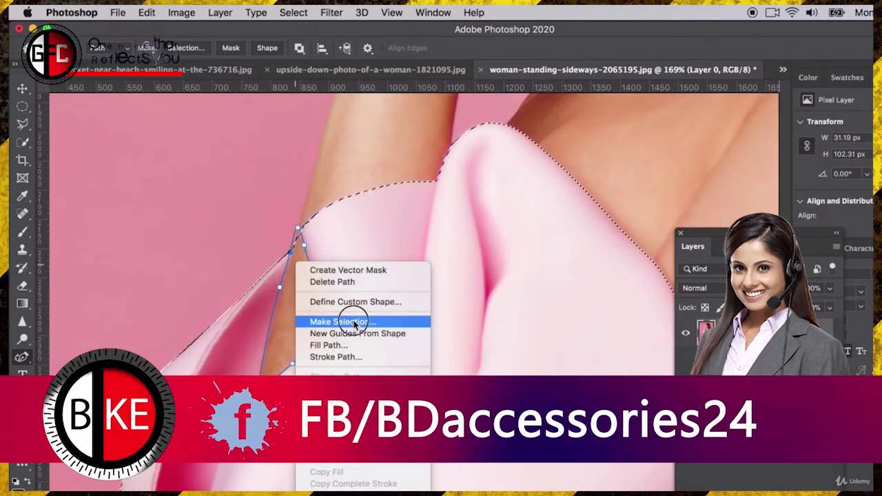
click(344, 319)
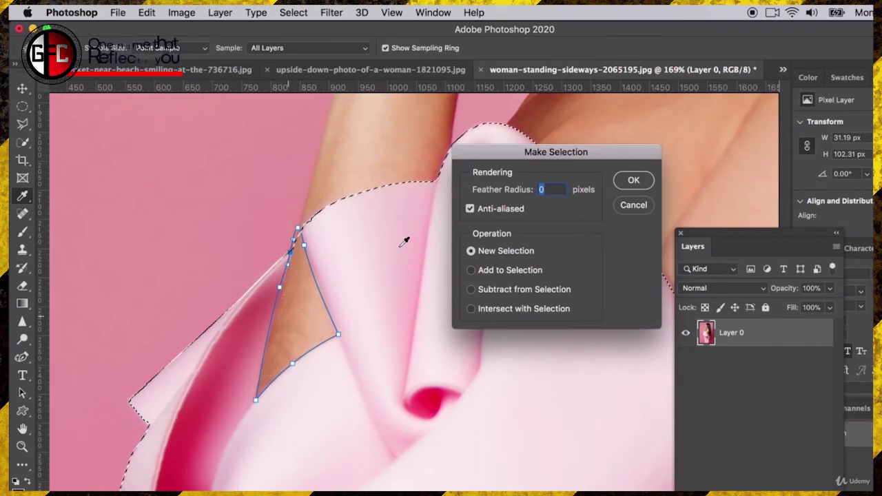
click(471, 270)
click(471, 289)
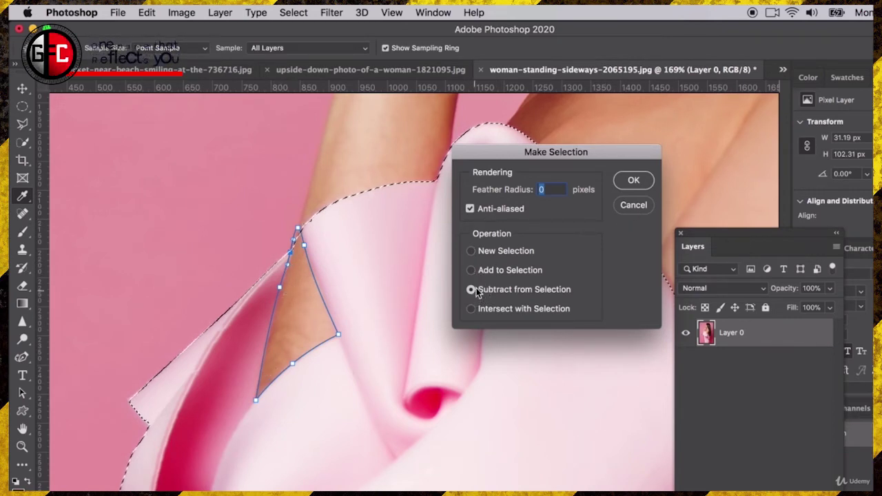
click(633, 180)
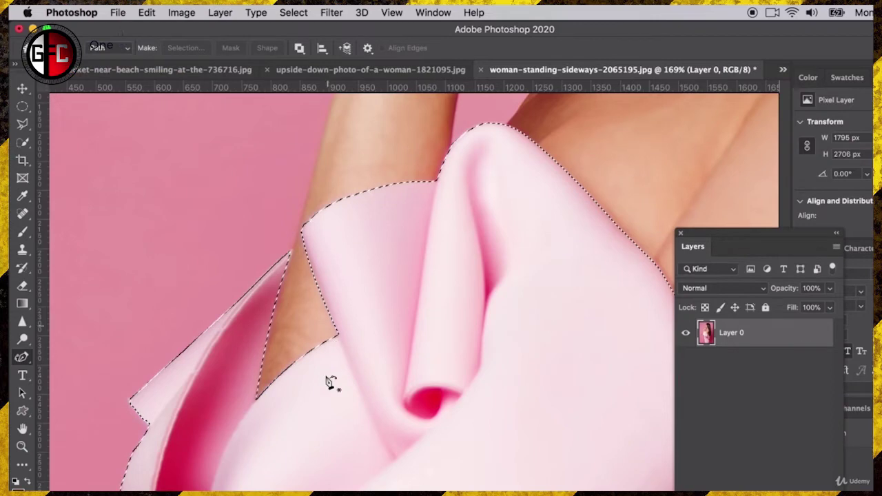
Zoom out to review the whole dress selection, then pick the Quick Selection Tool
scroll(305, 381, down, 2)
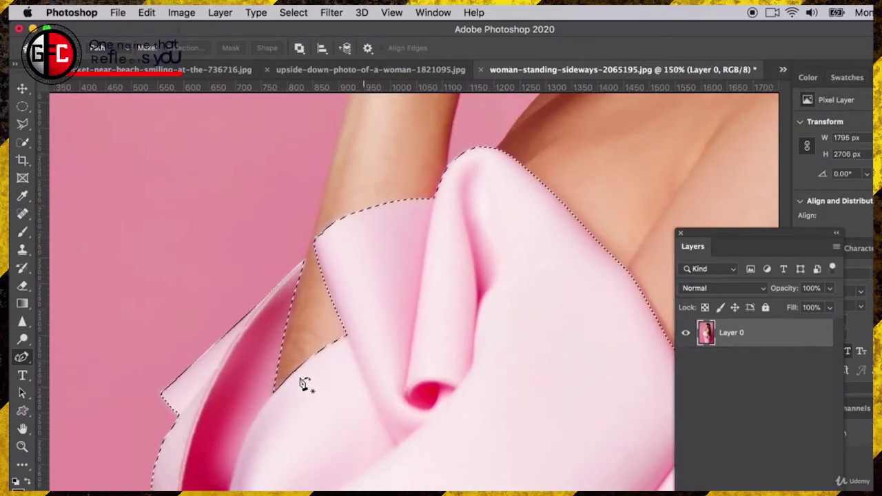
scroll(305, 384, down, 4)
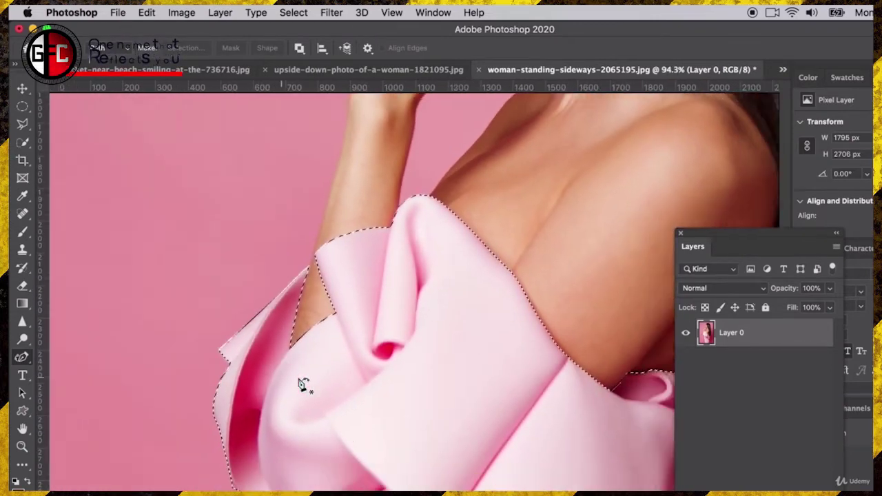
scroll(305, 384, down, 1)
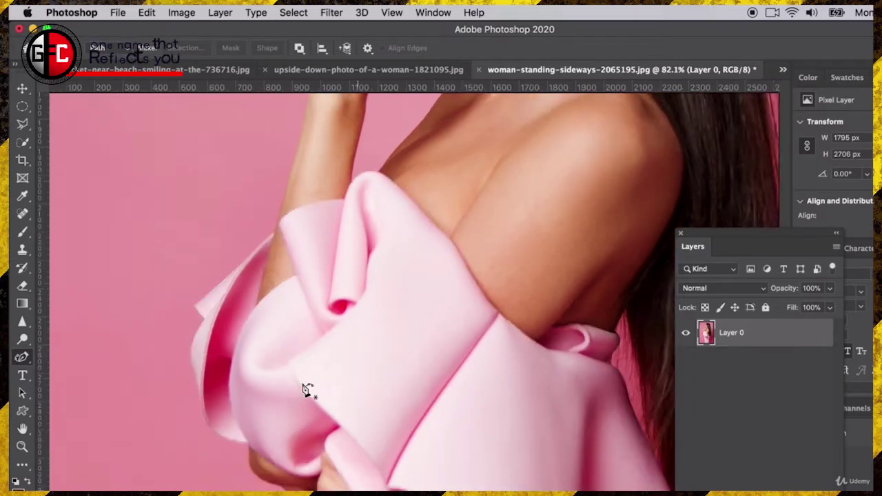
scroll(307, 390, down, 4)
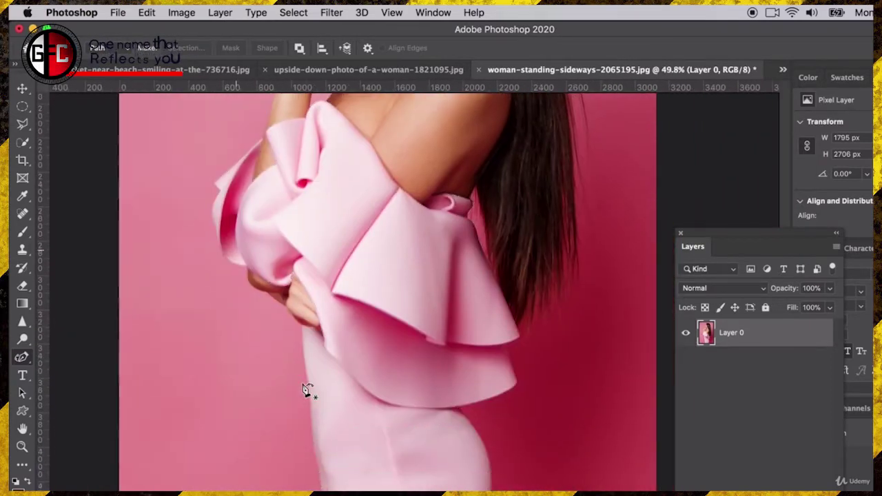
scroll(513, 489, up, 5)
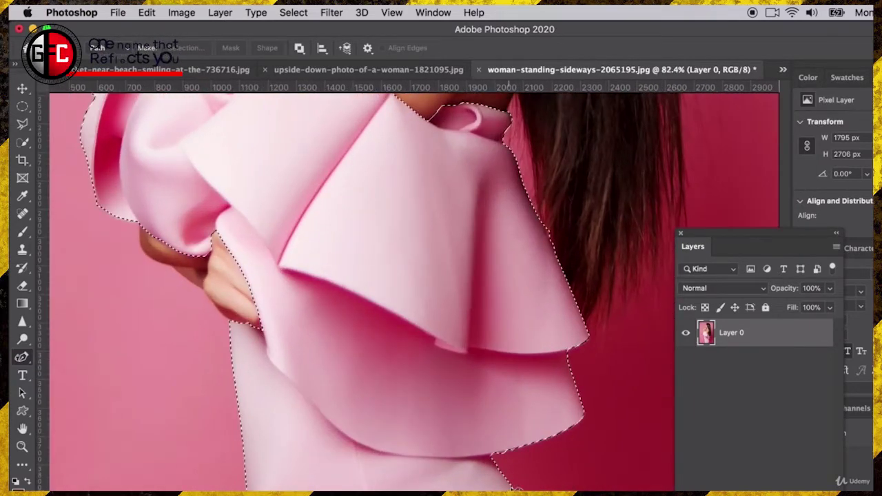
scroll(372, 387, down, 1)
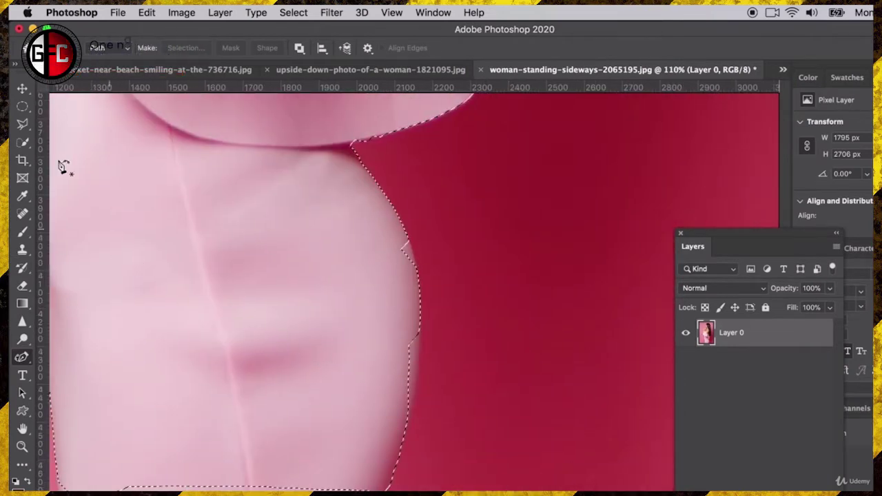
click(22, 123)
click(23, 143)
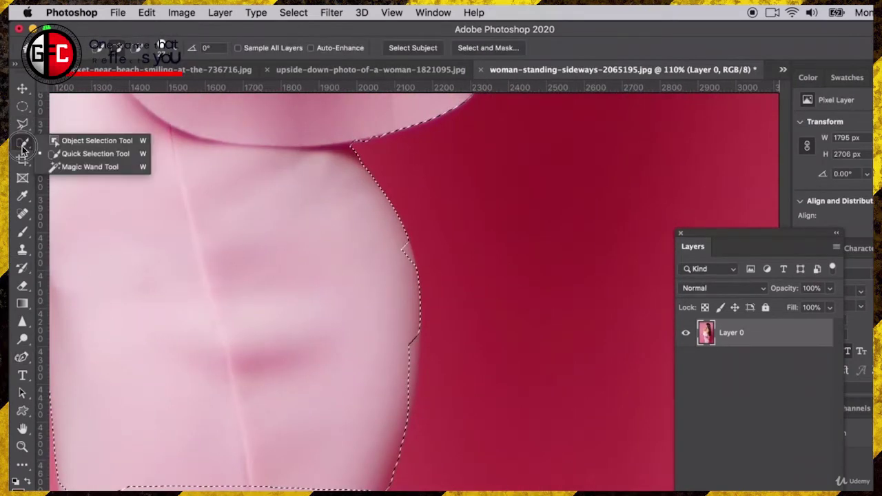
click(86, 154)
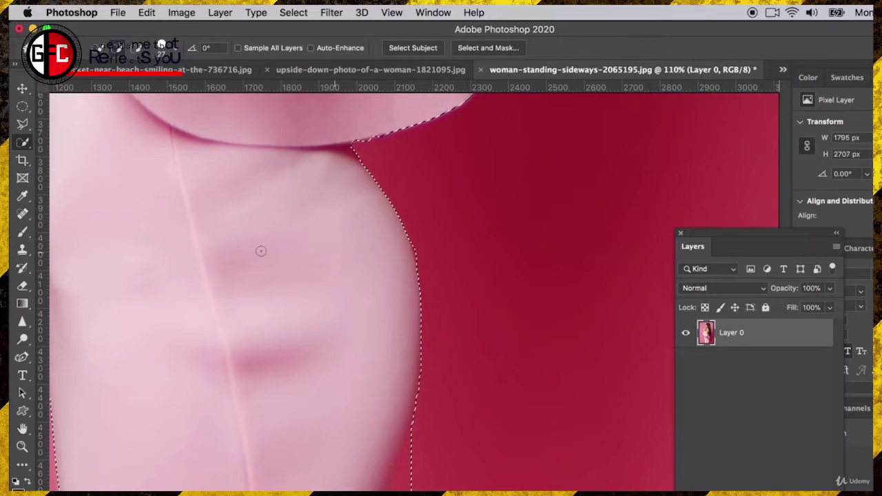
Trace a pen path around the background gap between arm and hip and subtract it from the selection
drag(21, 357, 51, 363)
click(406, 231)
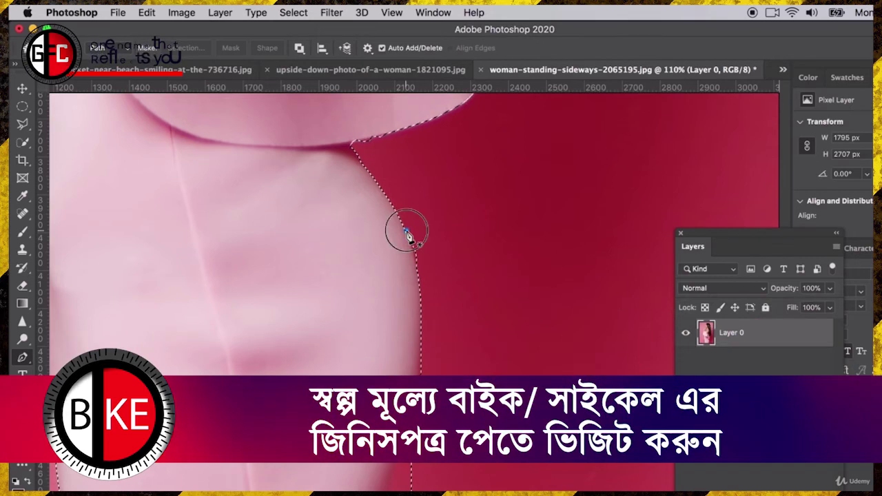
drag(419, 351, 412, 408)
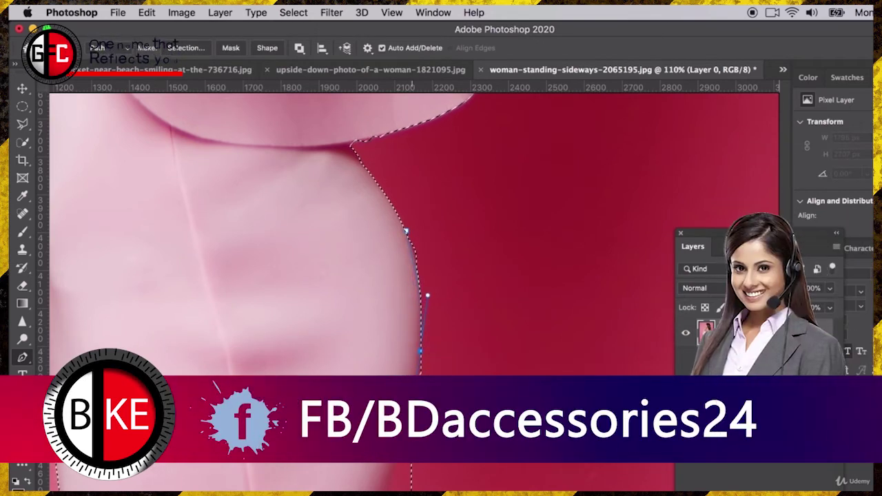
drag(514, 351, 514, 336)
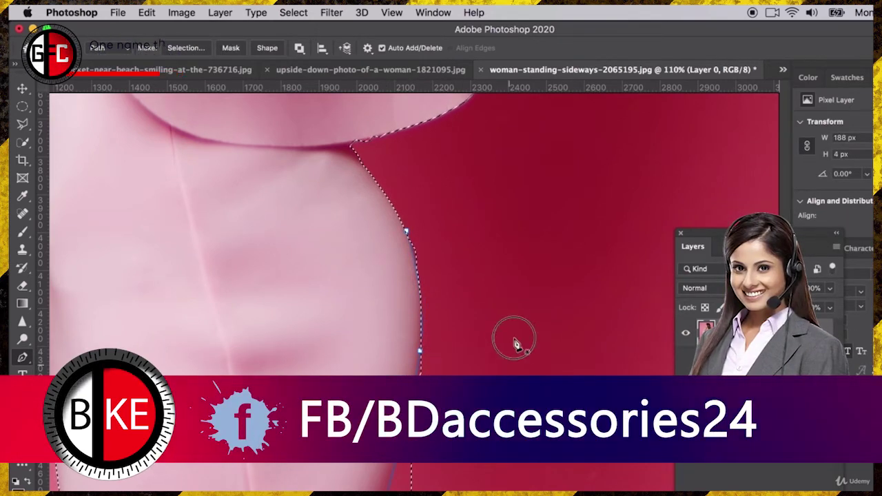
click(478, 244)
click(406, 231)
right_click(408, 233)
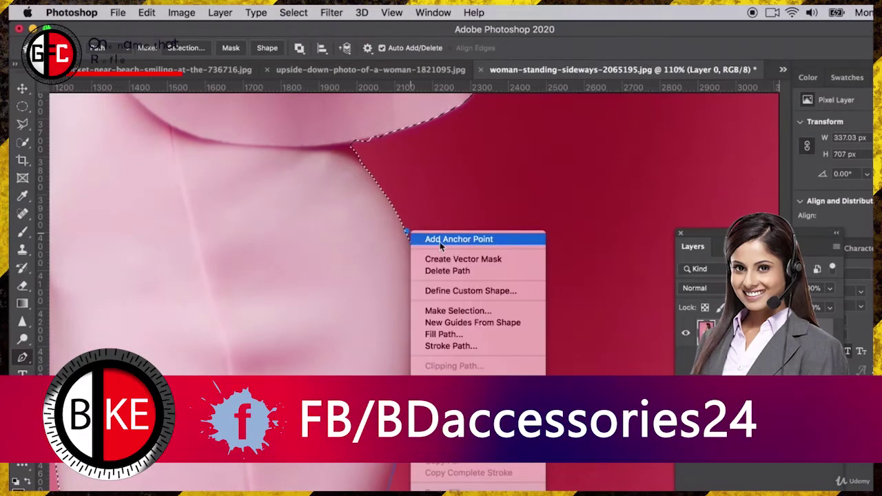
click(470, 311)
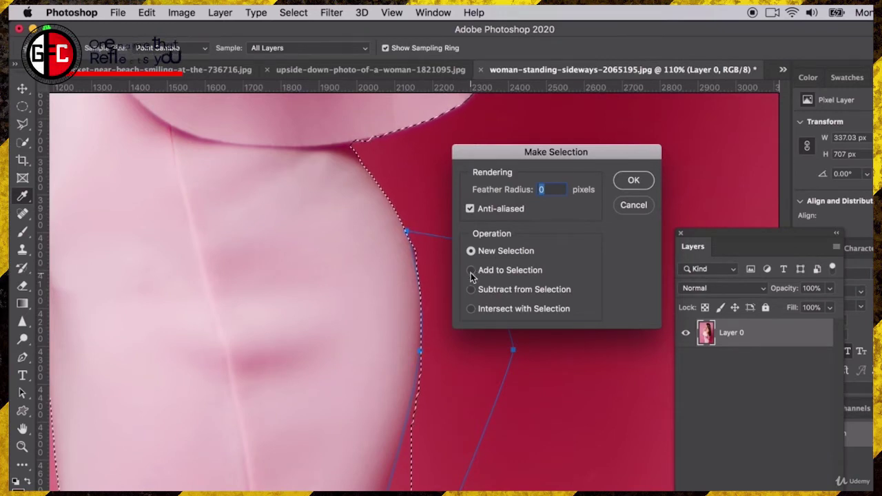
click(471, 271)
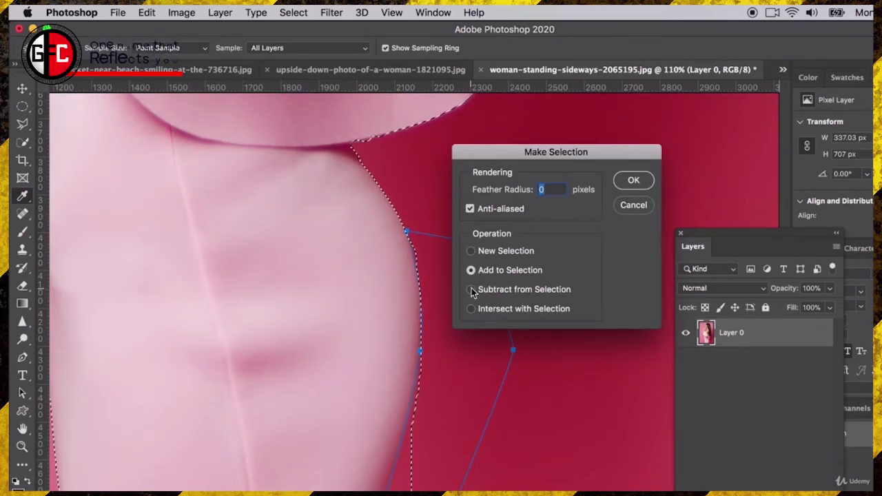
click(471, 290)
click(633, 180)
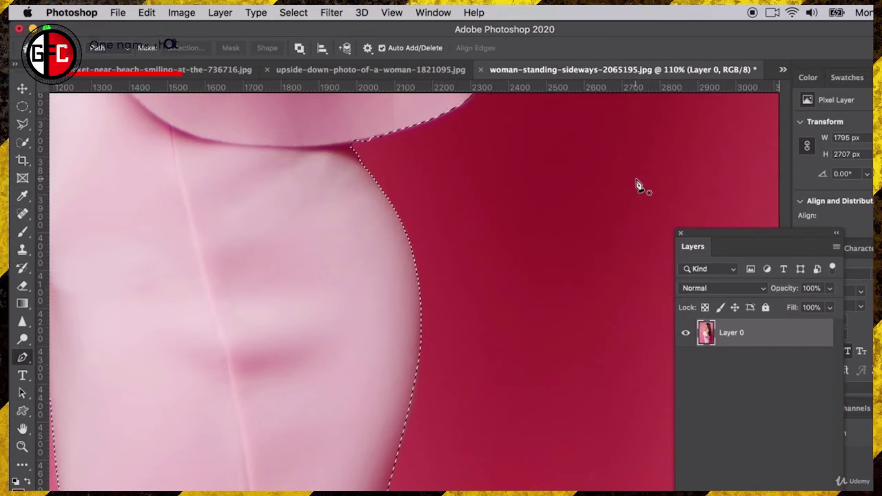
Zoom out to view the finished selection around the entire pink dress
scroll(375, 160, up, 3)
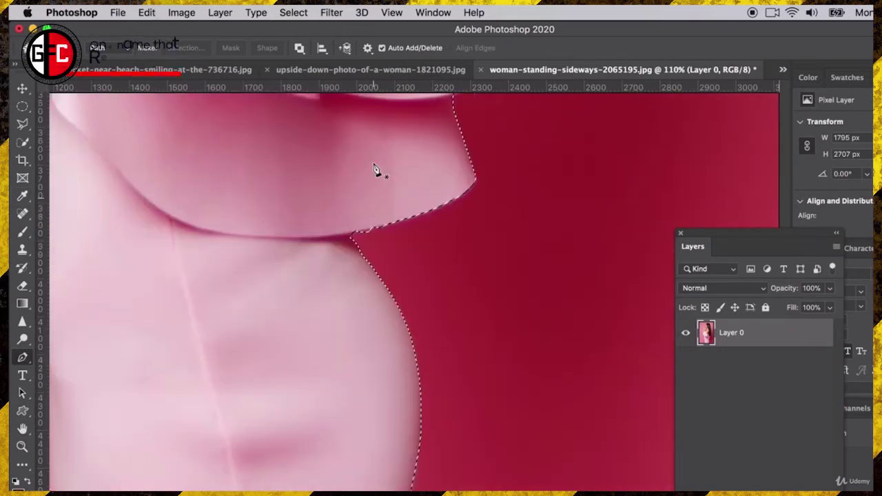
scroll(351, 241, up, 1)
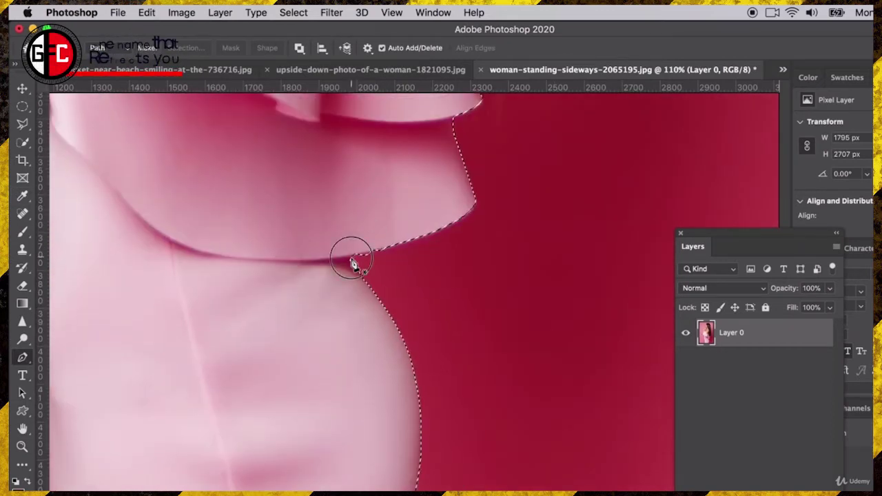
click(351, 260)
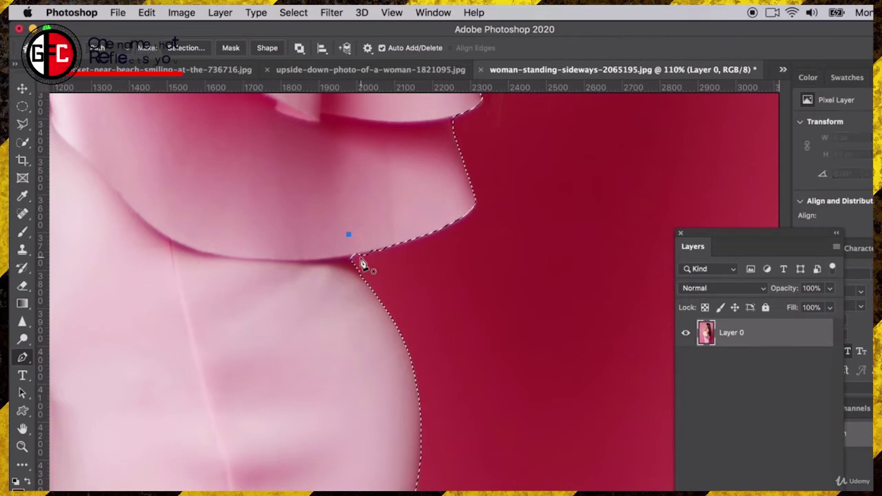
scroll(441, 286, down, 5)
scroll(441, 285, up, 2)
key(super+z)
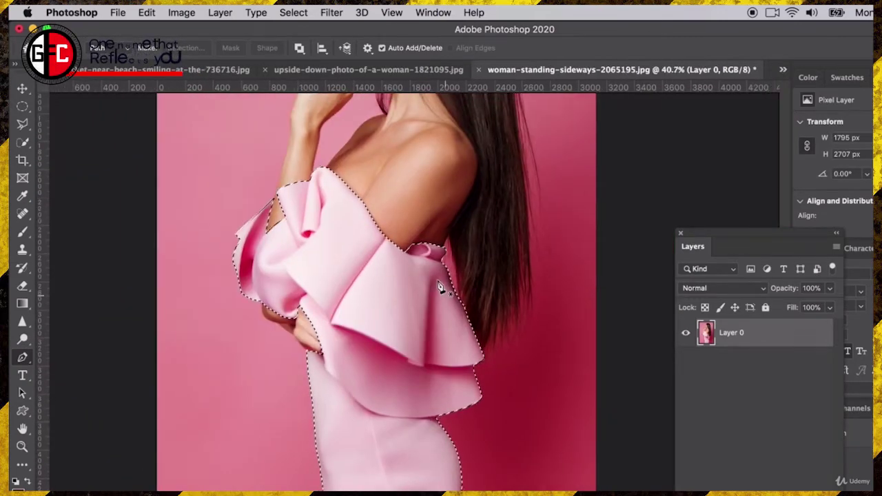
scroll(438, 288, down, 2)
scroll(438, 288, up, 3)
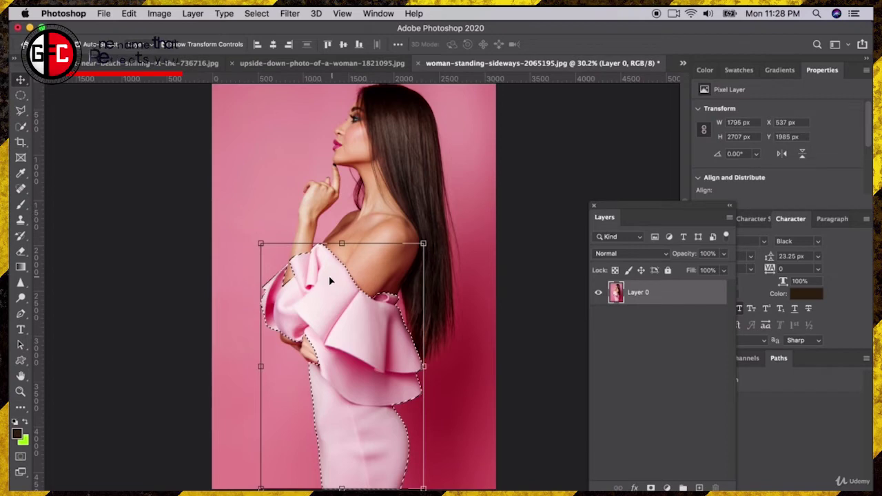
click(158, 12)
mouse_move(207, 46)
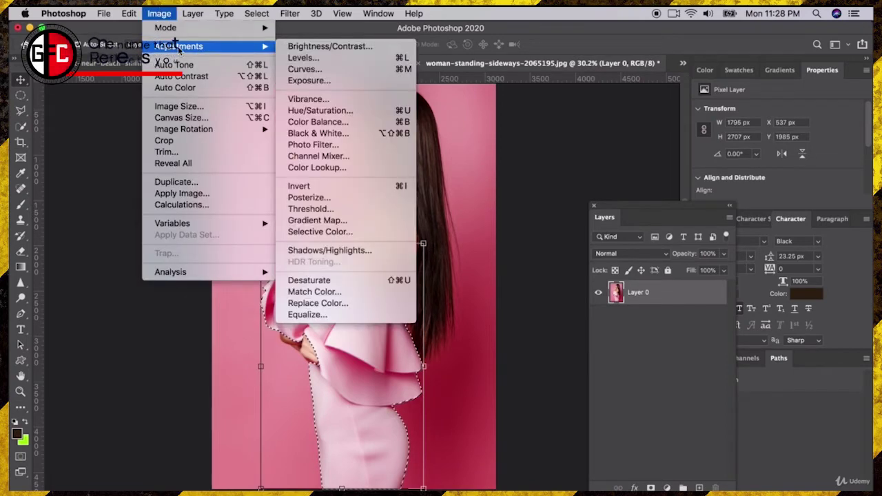
click(313, 121)
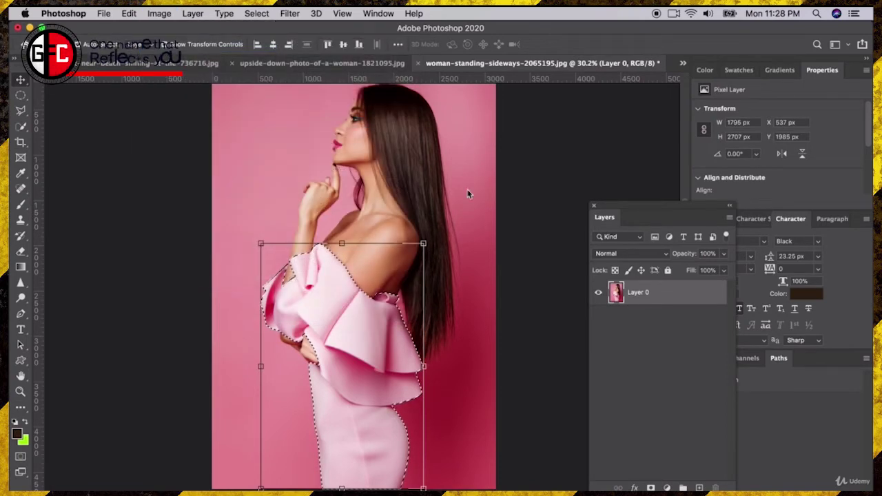
drag(507, 246, 481, 246)
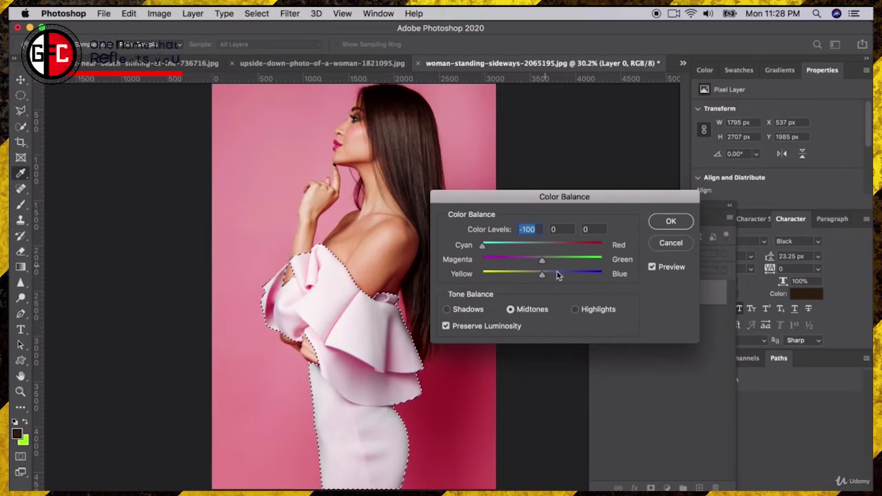
drag(556, 273, 622, 274)
click(671, 224)
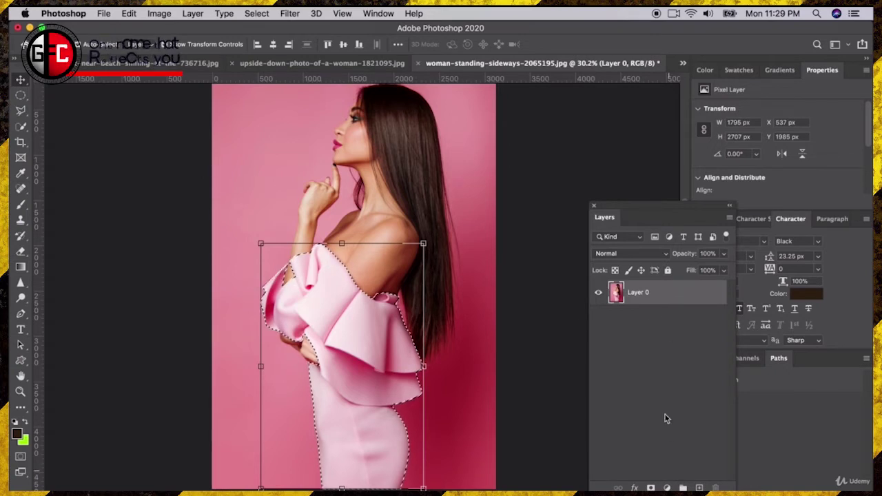
Duplicate Layer 0 and give the copy a layer mask from the dress selection
right_click(673, 290)
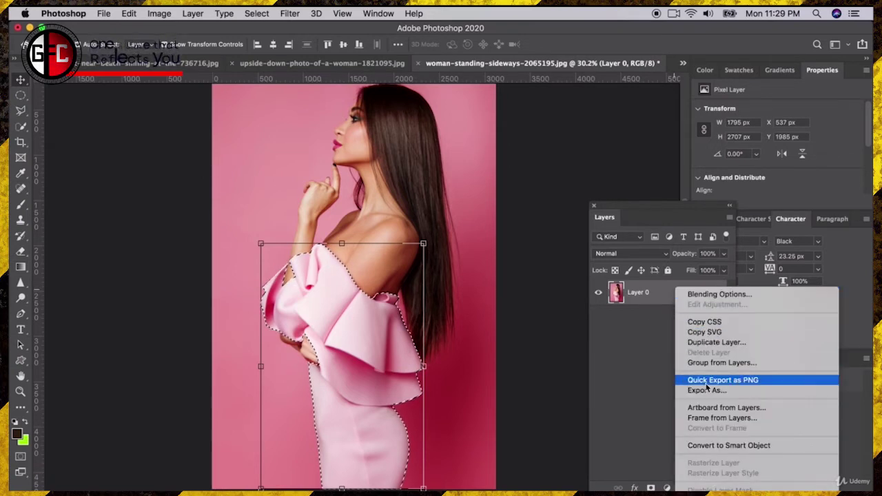
click(713, 269)
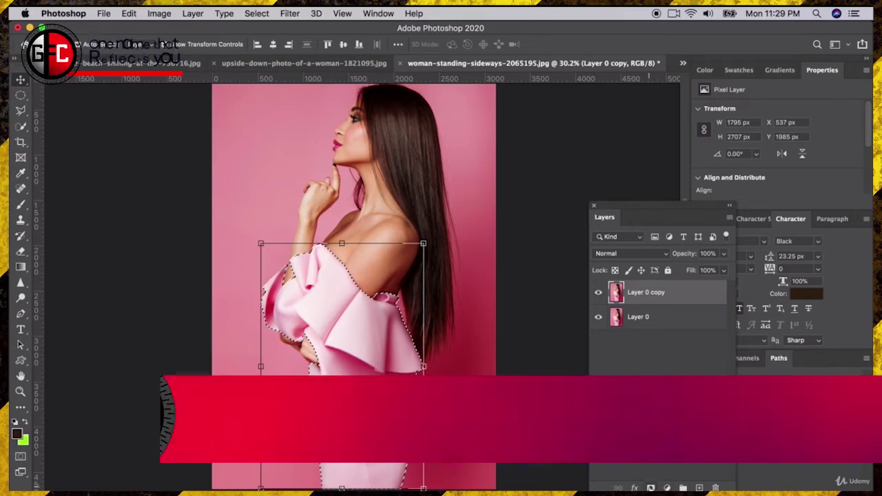
click(650, 488)
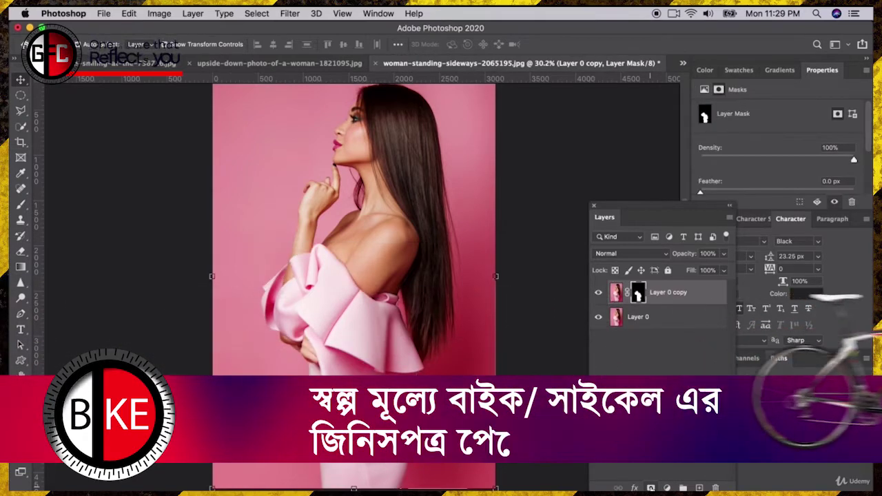
Toggle Layer 0 and Layer 0 copy visibility to compare the isolated dress with the original
click(598, 292)
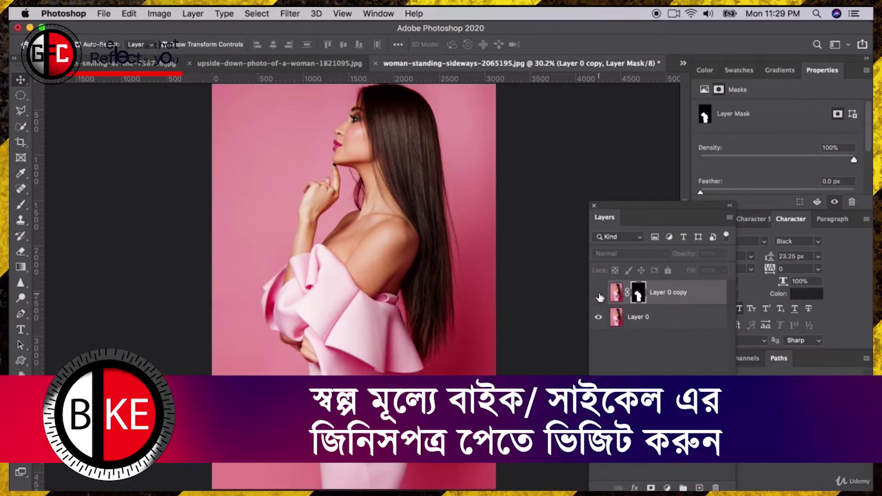
click(598, 293)
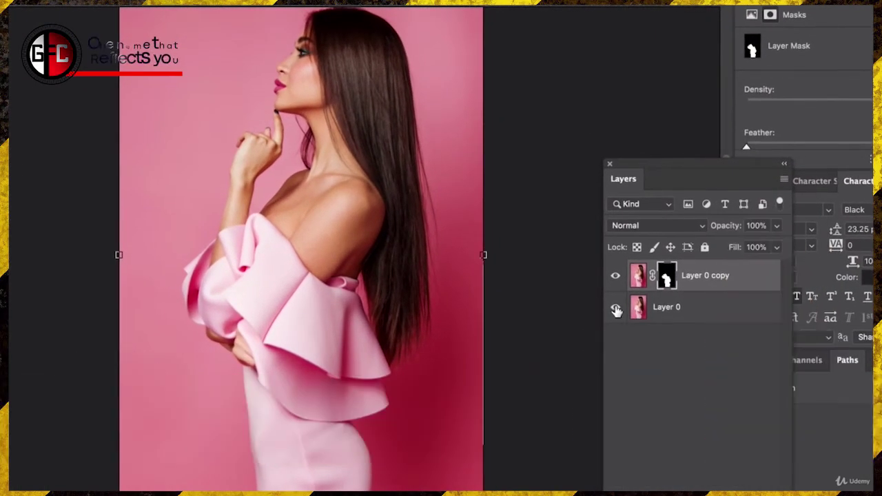
click(600, 316)
click(636, 277)
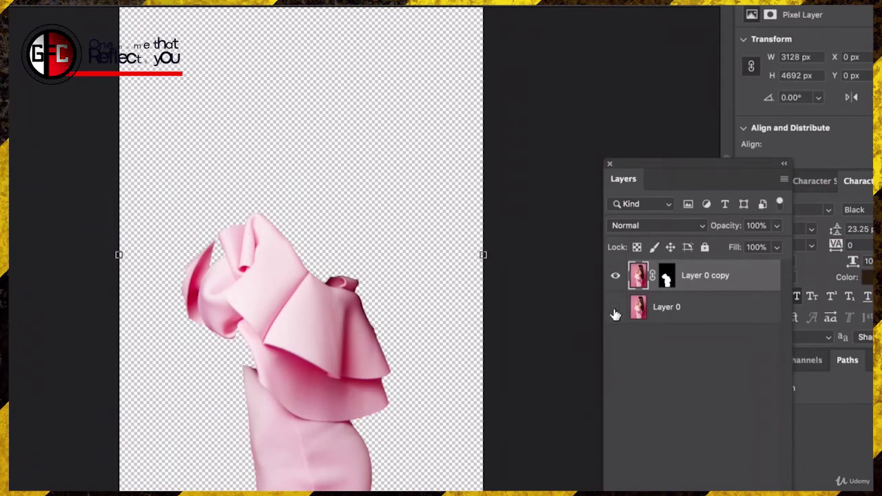
click(663, 310)
click(617, 310)
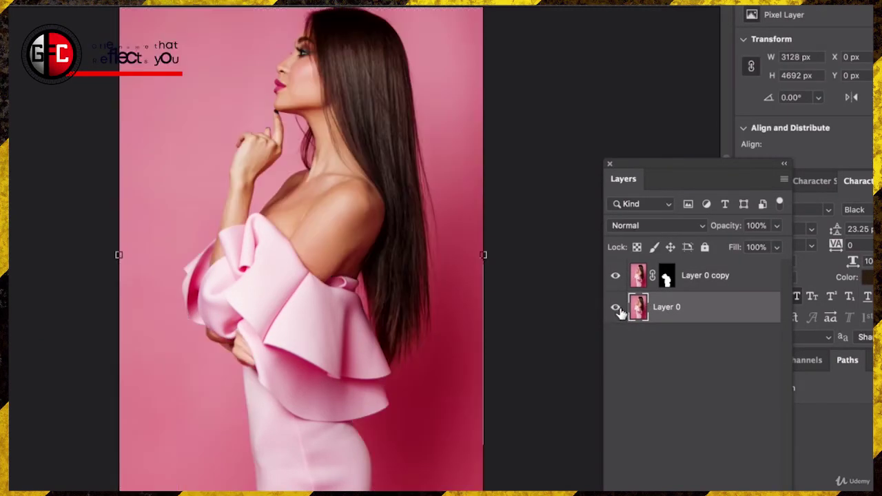
click(640, 275)
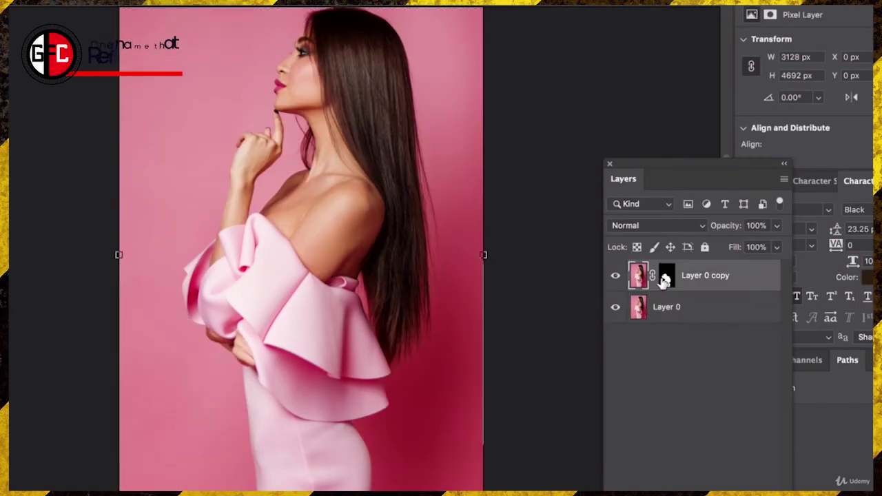
click(616, 277)
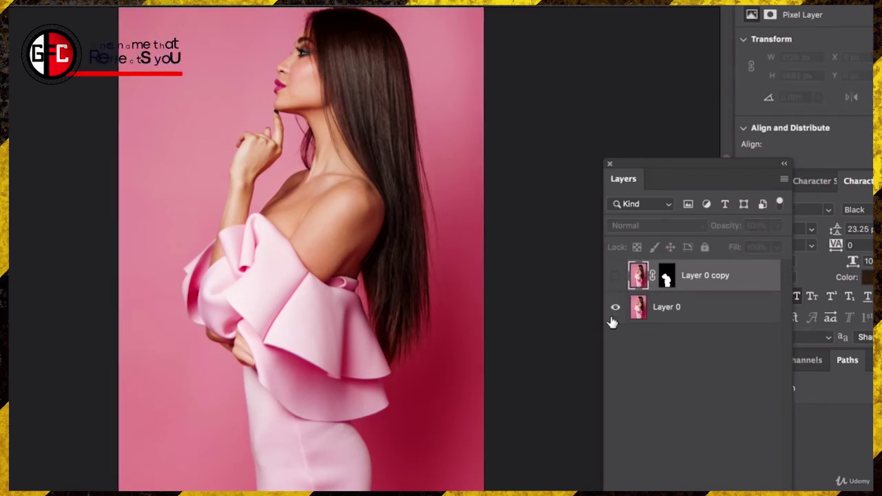
click(616, 279)
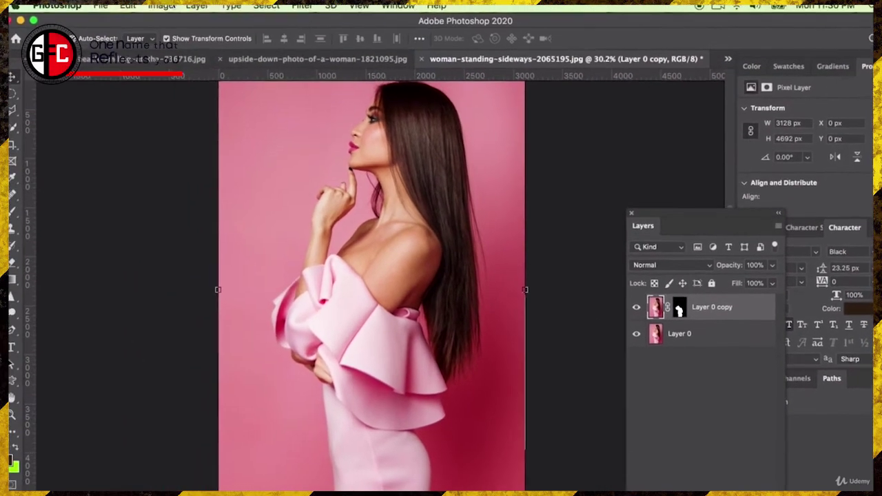
click(160, 6)
mouse_move(181, 41)
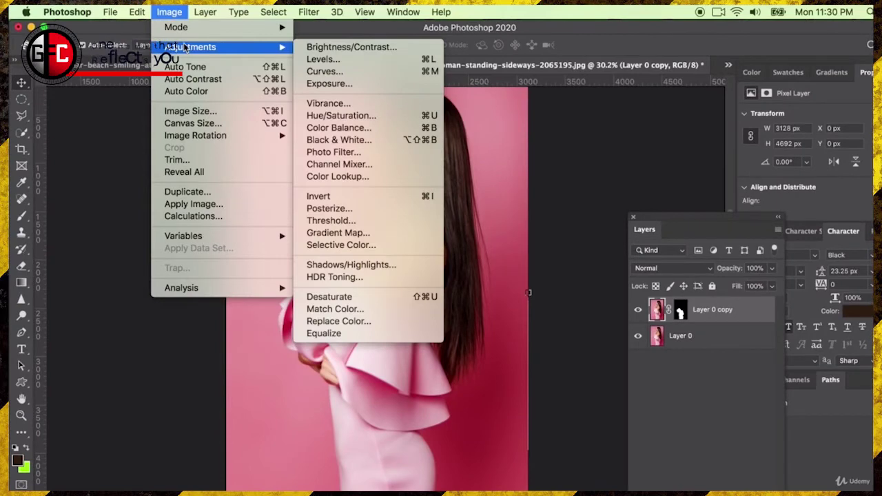
Desaturate Layer 0 copy so the masked dress turns white-grey
click(336, 298)
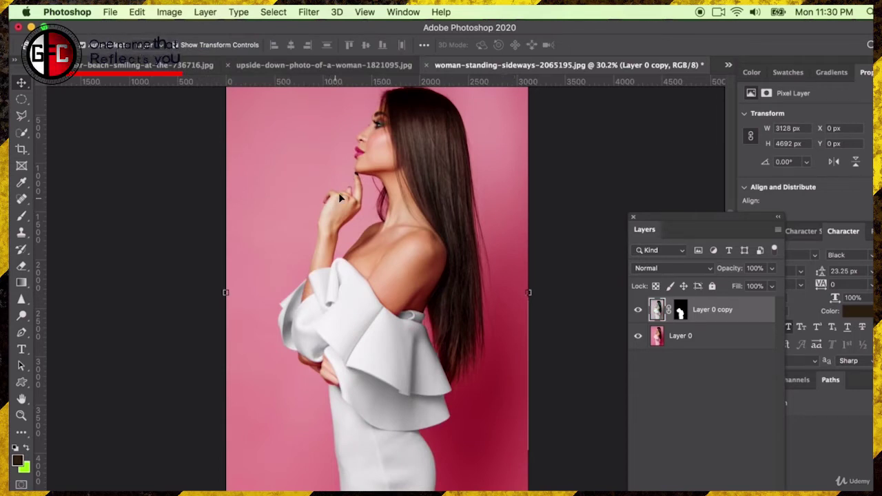
click(171, 12)
In Selective Color (Default preset), add about 26% cyan and slightly reduce magenta in the Whites
mouse_move(187, 46)
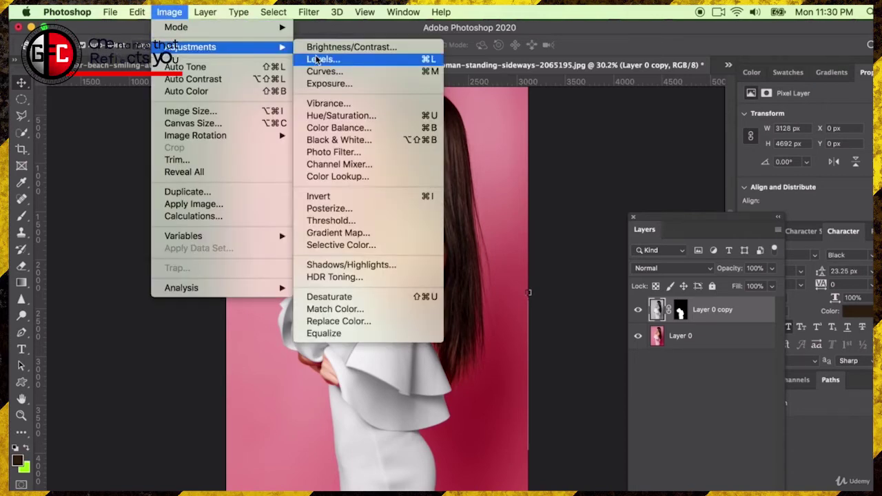
click(334, 244)
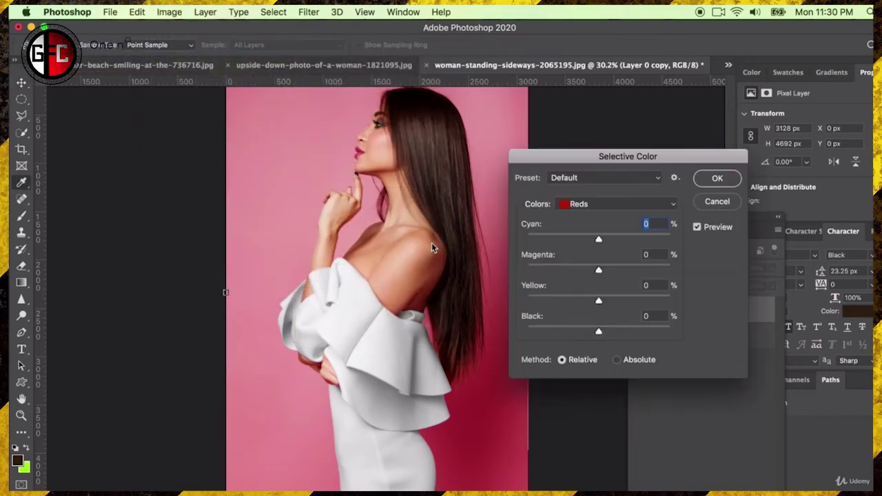
click(572, 180)
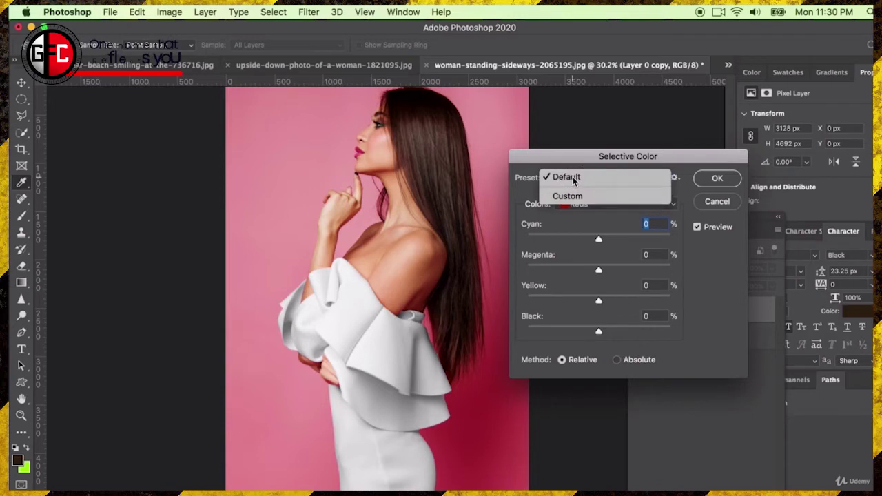
click(567, 178)
click(575, 203)
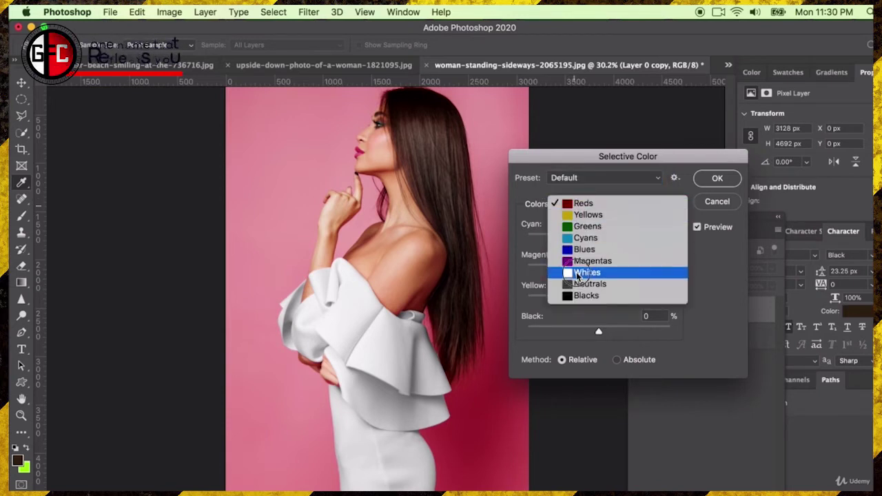
click(575, 272)
click(579, 208)
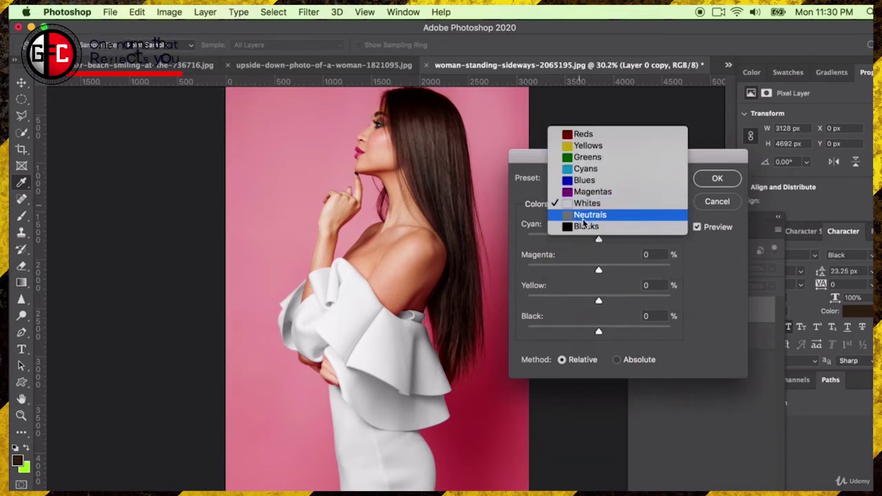
click(582, 203)
mouse_move(598, 239)
mouse_down()
mouse_move(634, 240)
mouse_move(534, 239)
mouse_move(616, 241)
mouse_move(604, 240)
mouse_up()
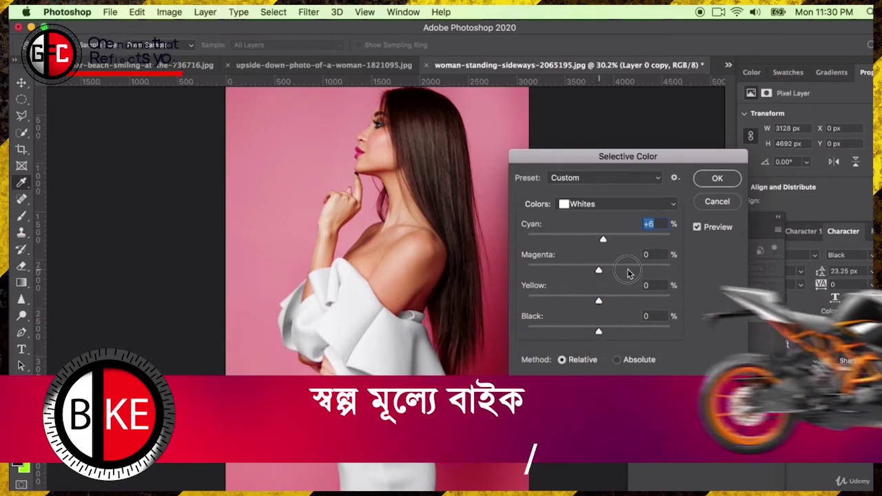
drag(629, 272, 589, 306)
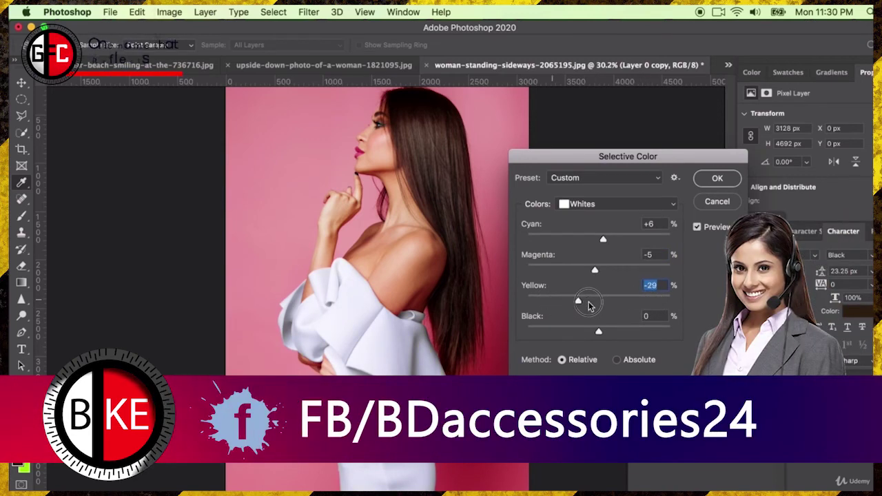
Set the Neutrals to Cyan +83, Magenta +53, Yellow +29, Black +42 and apply
click(616, 204)
click(586, 213)
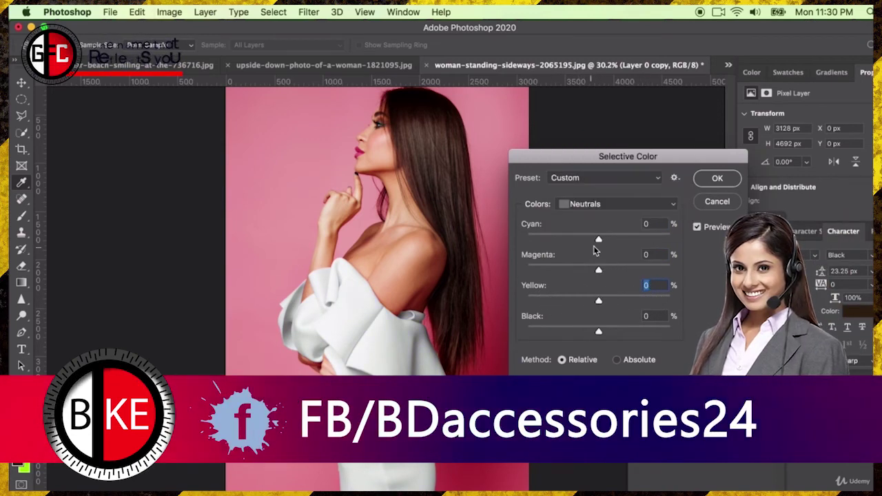
drag(597, 240, 658, 241)
drag(583, 270, 639, 279)
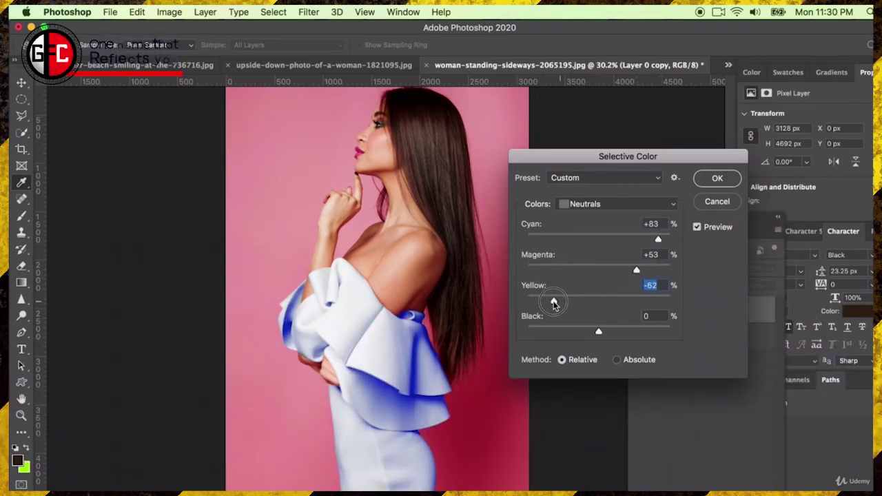
drag(596, 306, 639, 305)
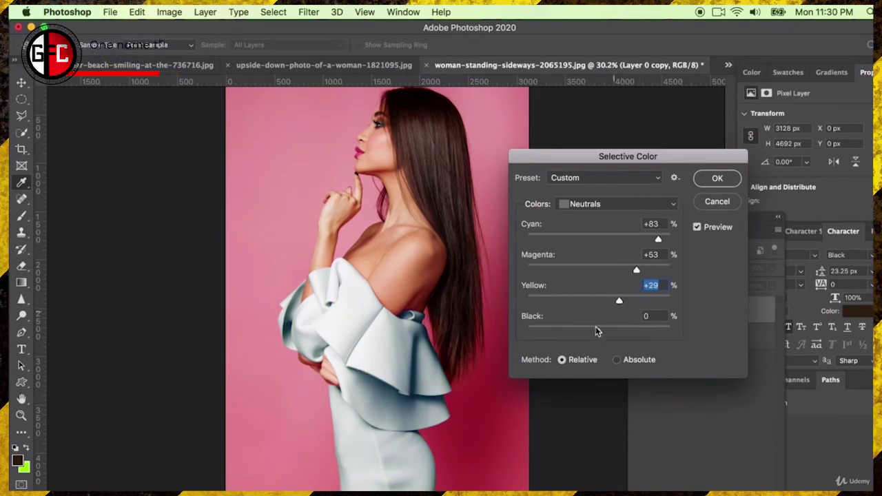
mouse_move(596, 331)
mouse_down()
mouse_move(555, 335)
mouse_move(639, 334)
mouse_move(629, 336)
mouse_up()
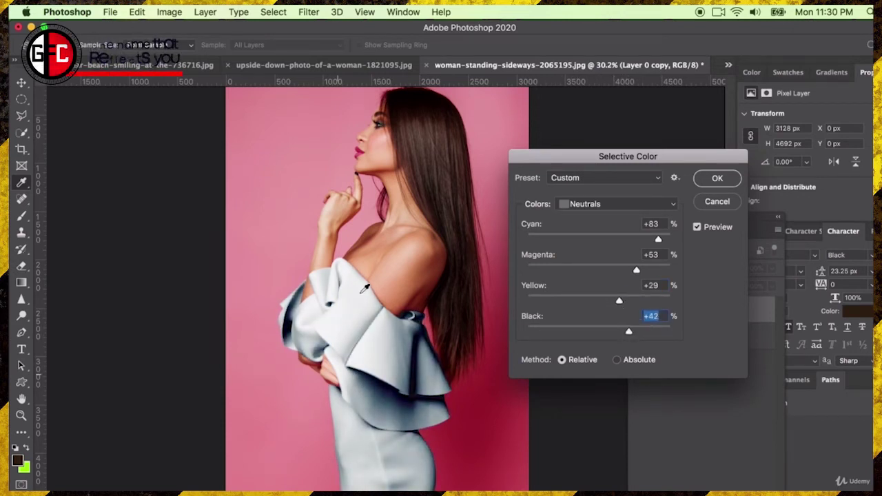
click(724, 181)
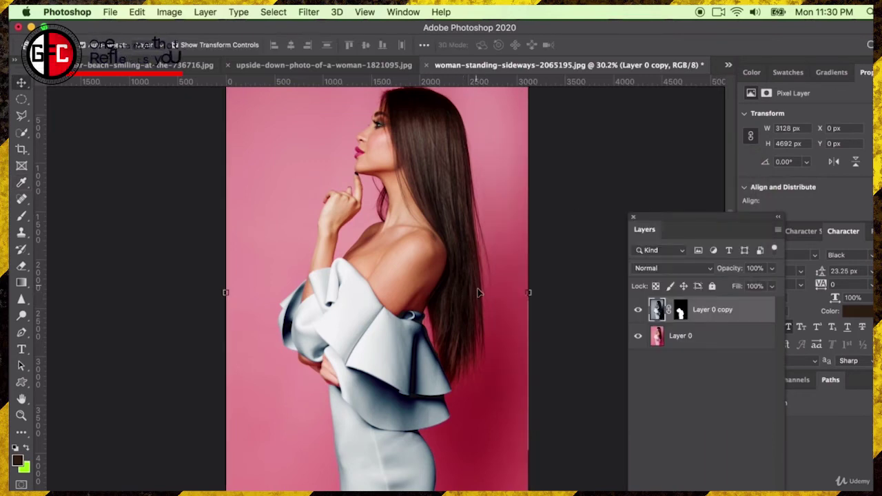
In Color Balance, shift the midtones toward cyan and strongly toward blue
click(169, 11)
mouse_move(190, 45)
click(389, 125)
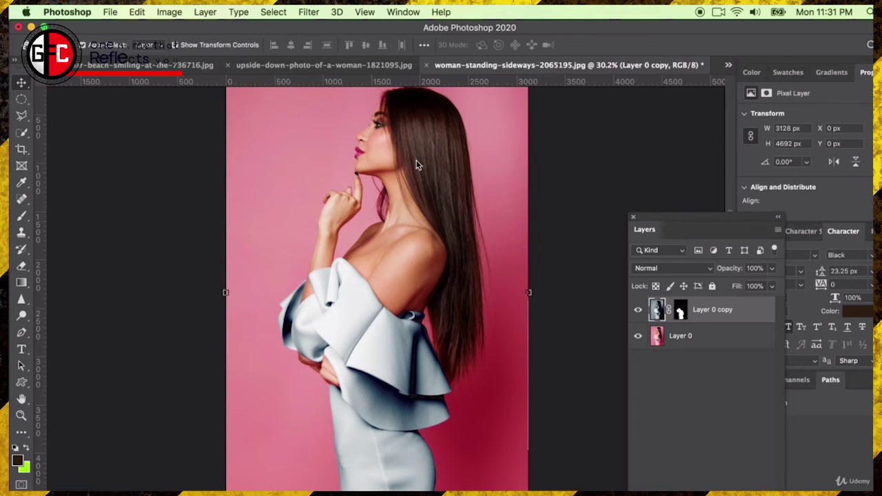
drag(576, 260, 540, 264)
drag(583, 290, 641, 305)
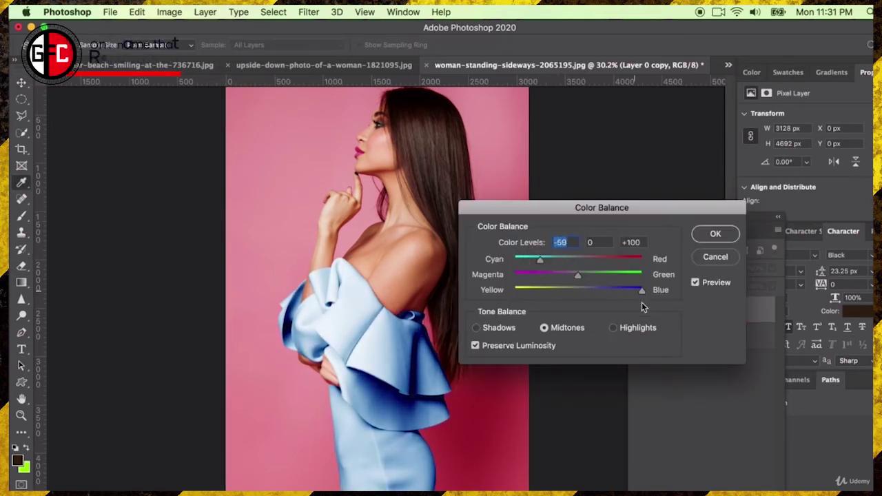
Set the highlights to Cyan −4 and Blue +65, apply, then toggle the copy to compare with the pink original
click(615, 329)
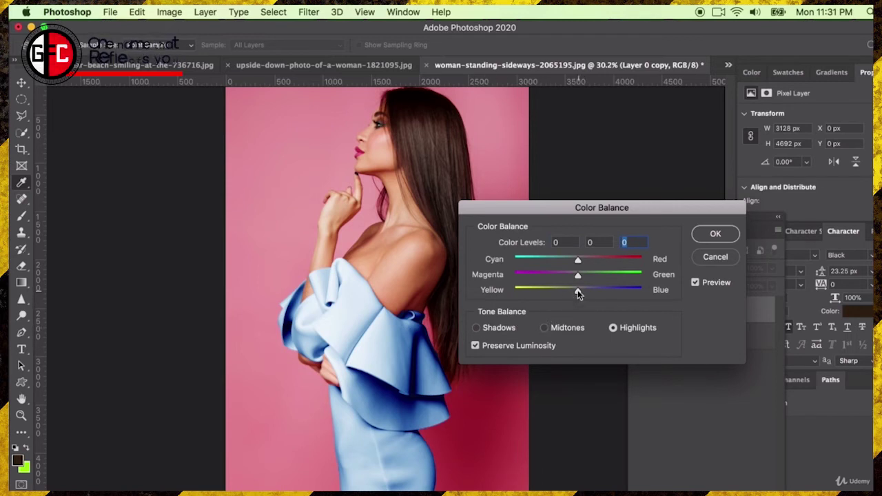
drag(577, 291, 619, 290)
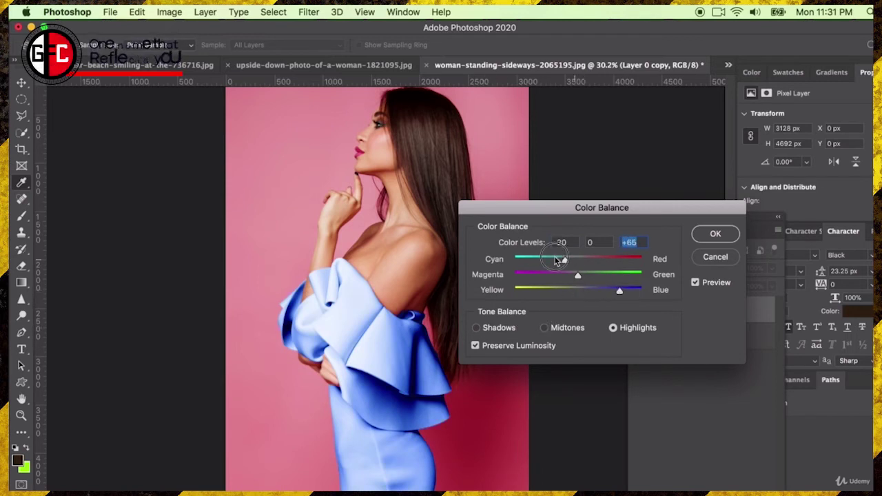
drag(557, 260, 575, 262)
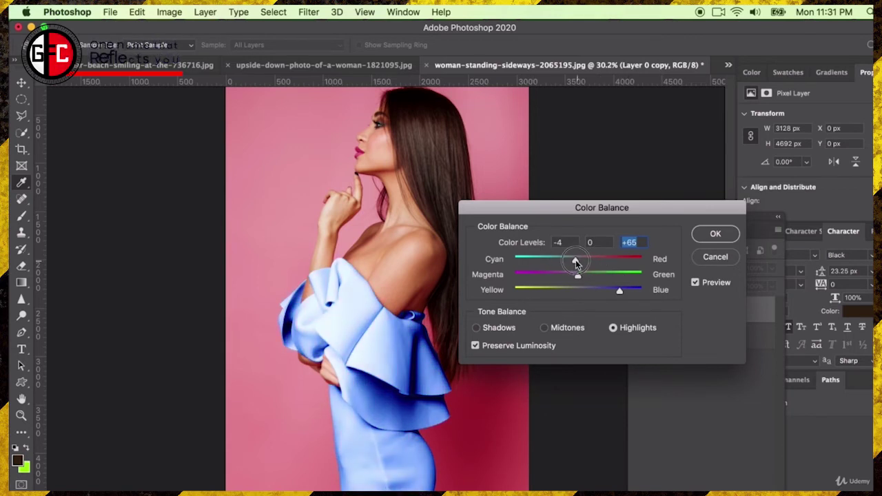
key(Return)
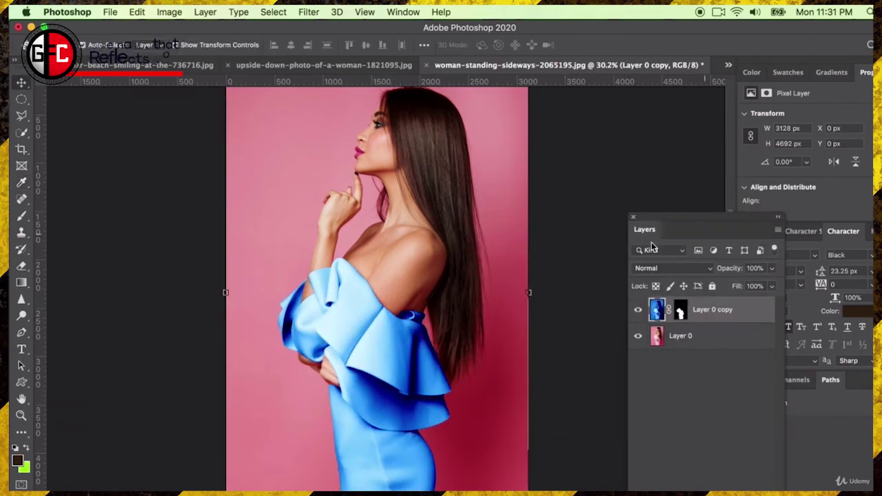
click(637, 312)
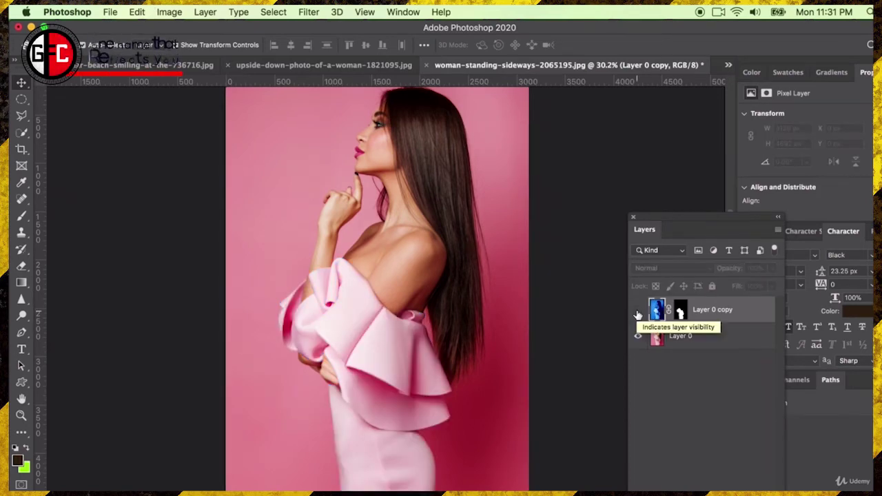
click(637, 313)
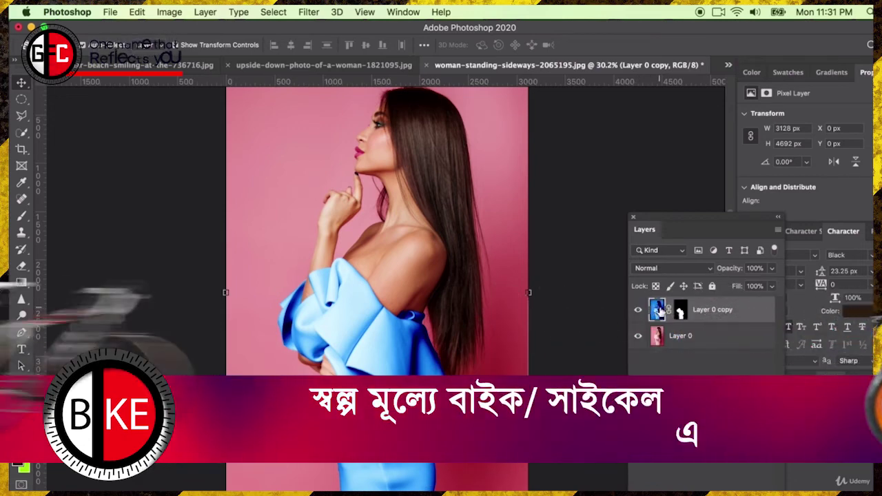
Duplicate the blue dress layer as Layer 0 copy 2 and hide Layer 0 copy
click(204, 12)
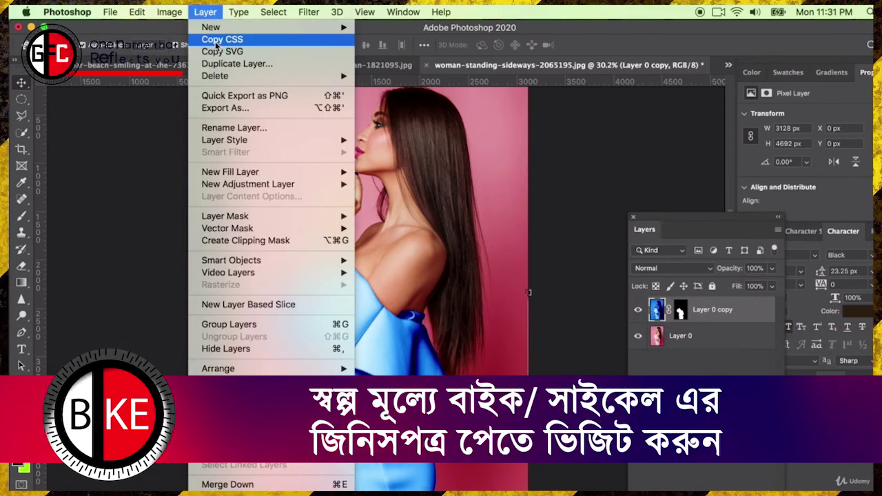
click(219, 63)
click(584, 219)
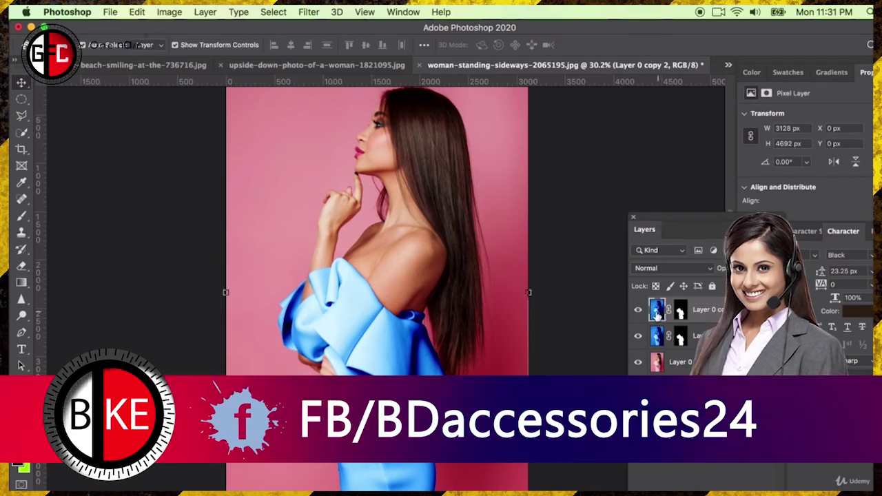
click(638, 335)
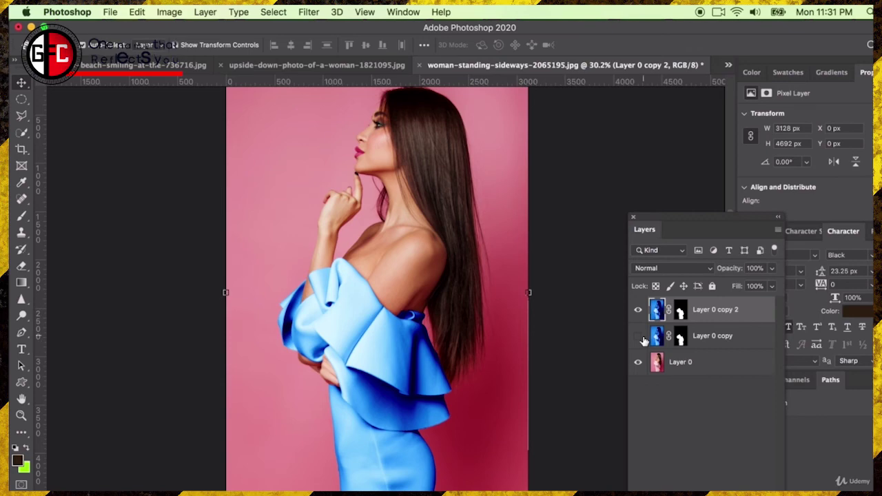
click(168, 12)
Apply Hue/Saturation with Hue +62 and Lightness +2 to turn the dress purple
mouse_move(200, 47)
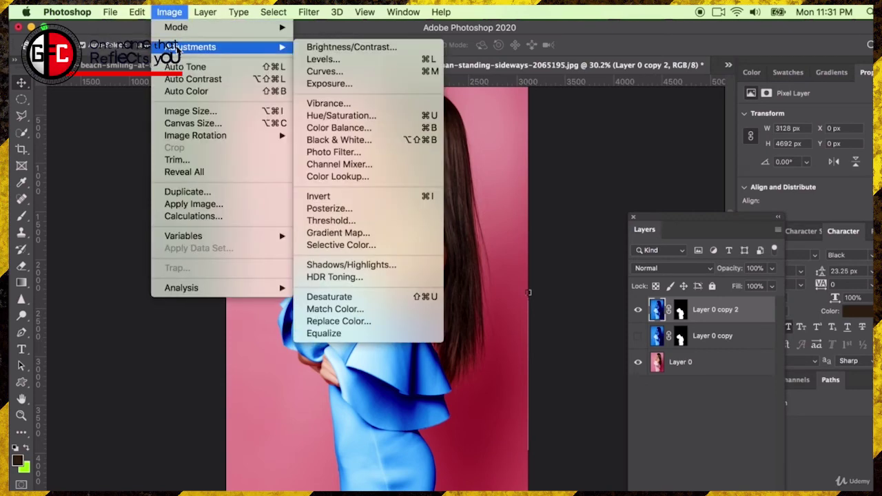
click(359, 115)
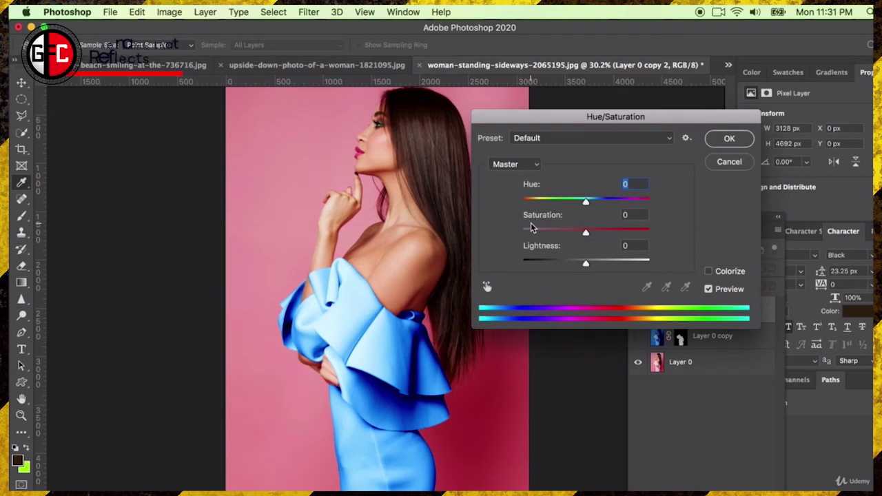
mouse_move(585, 201)
mouse_down()
mouse_move(577, 205)
mouse_move(597, 202)
mouse_up()
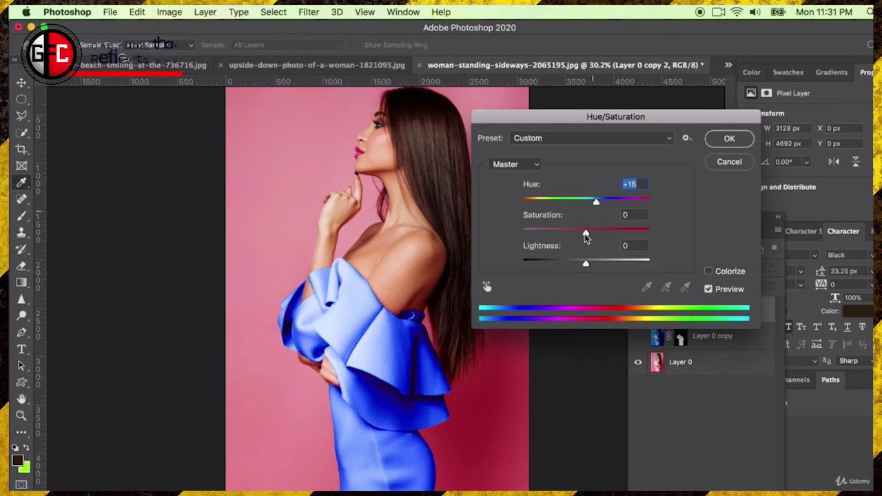
drag(585, 234, 625, 233)
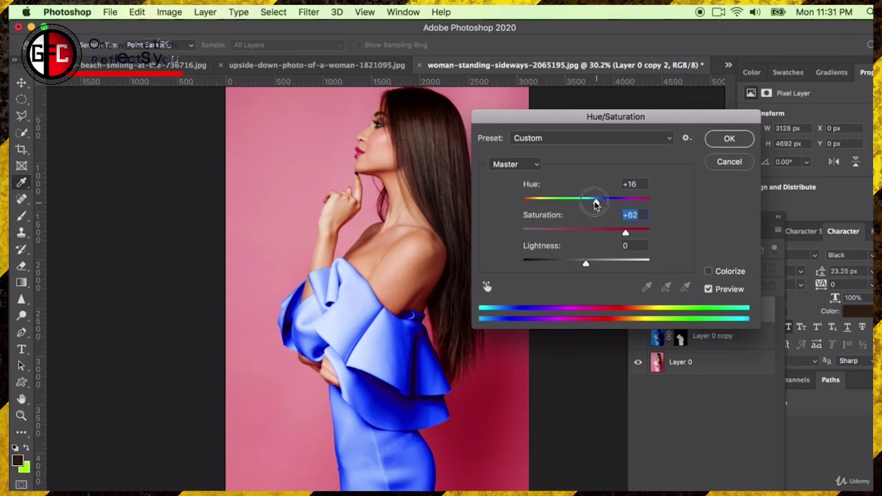
drag(596, 203, 613, 209)
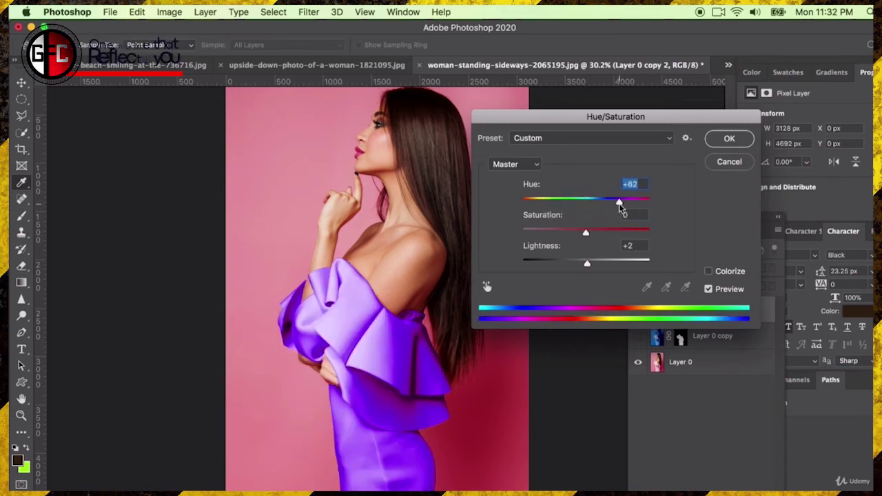
click(728, 140)
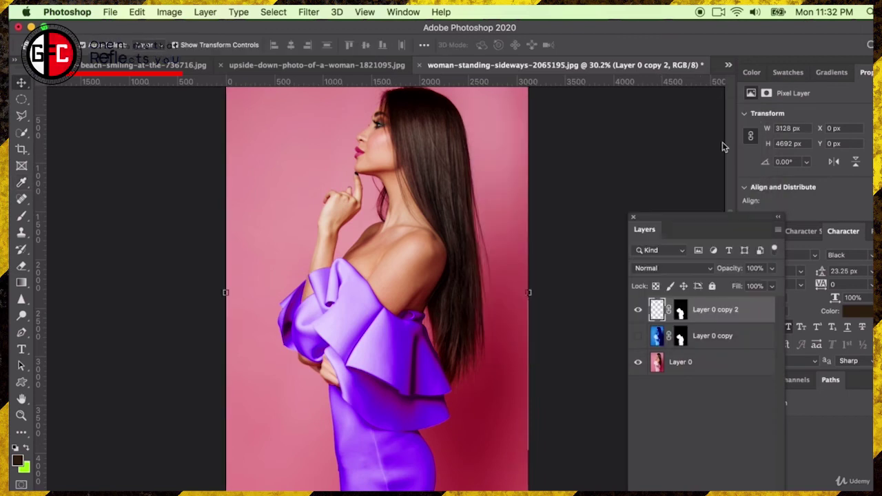
Toggle the purple and blue copies on and off to compare with the pink, ending with purple on top
click(637, 312)
click(638, 337)
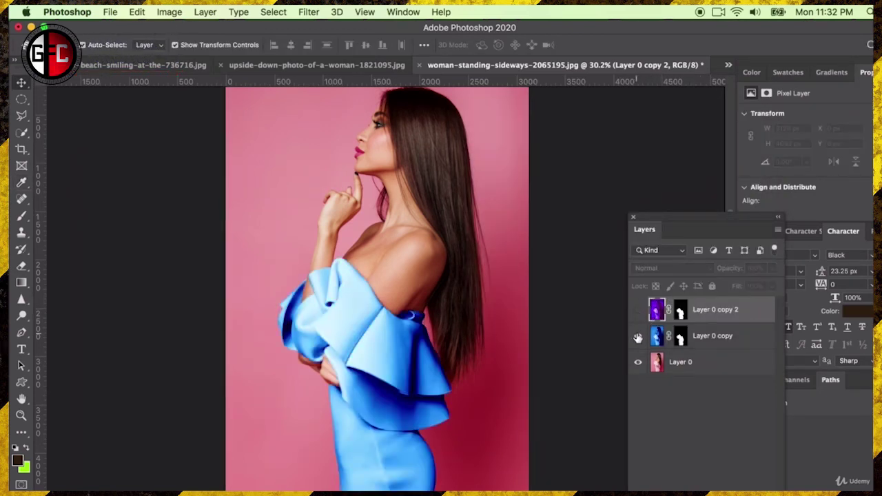
click(638, 336)
click(638, 311)
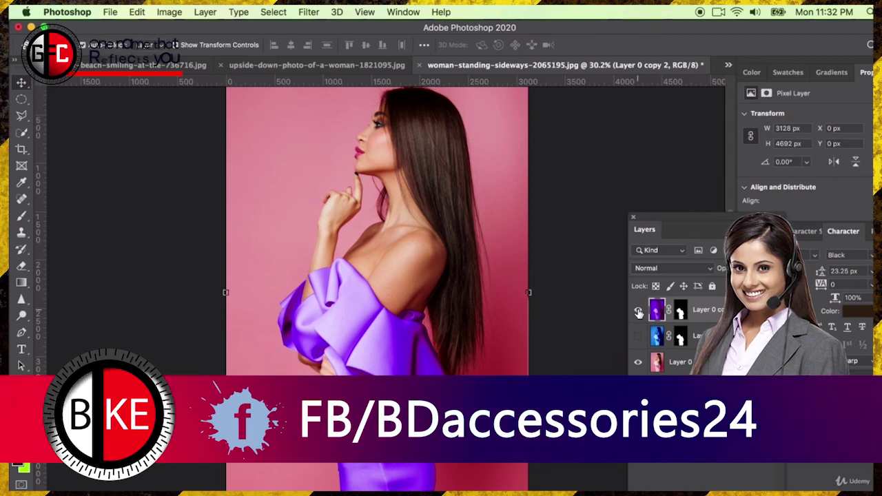
click(637, 310)
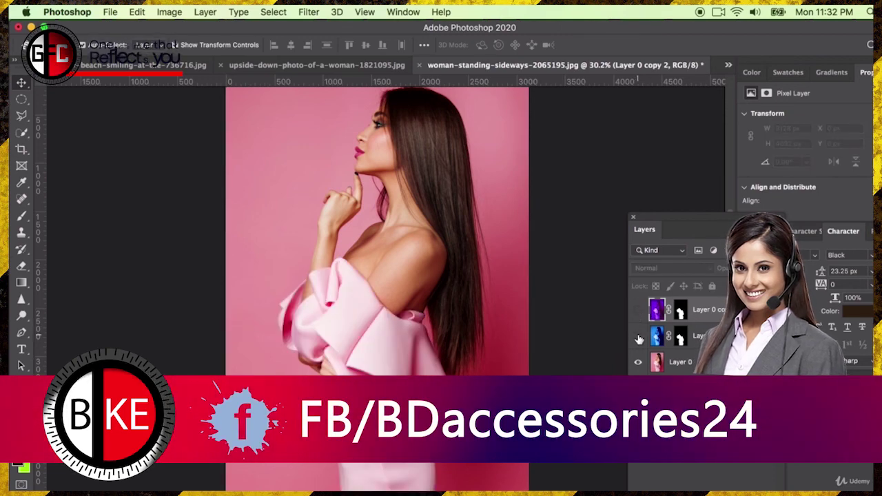
click(637, 335)
click(637, 310)
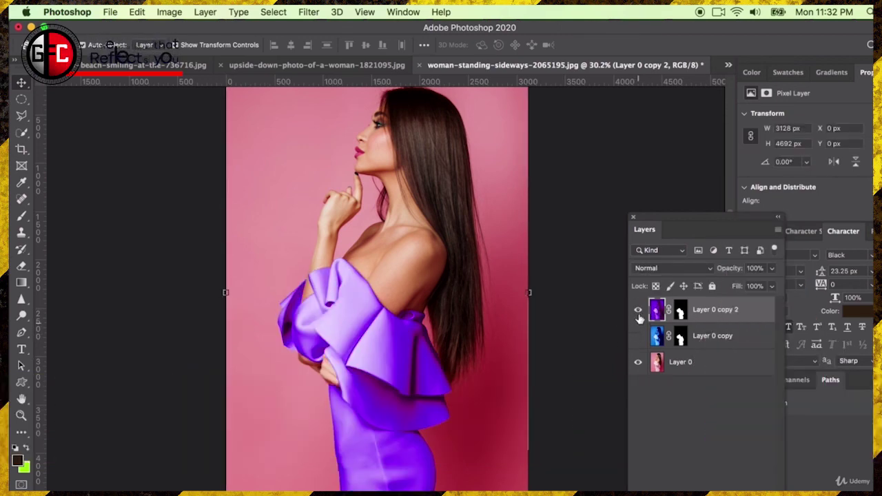
click(637, 313)
click(638, 336)
click(637, 310)
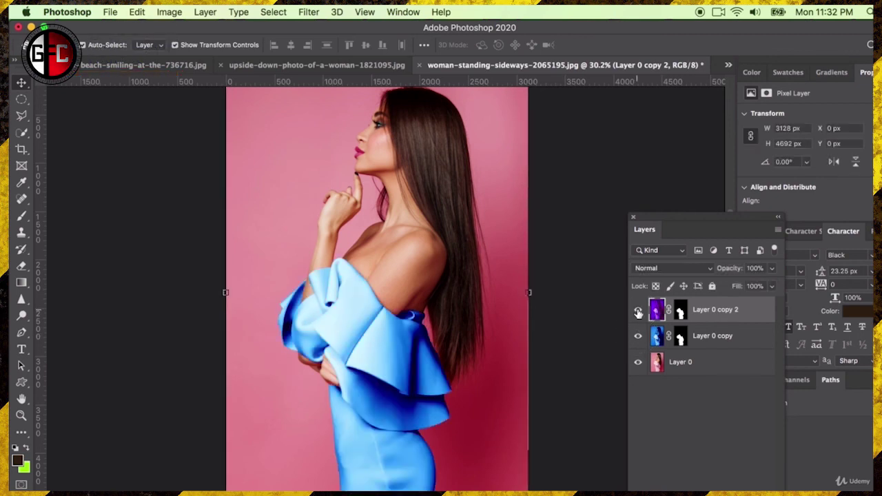